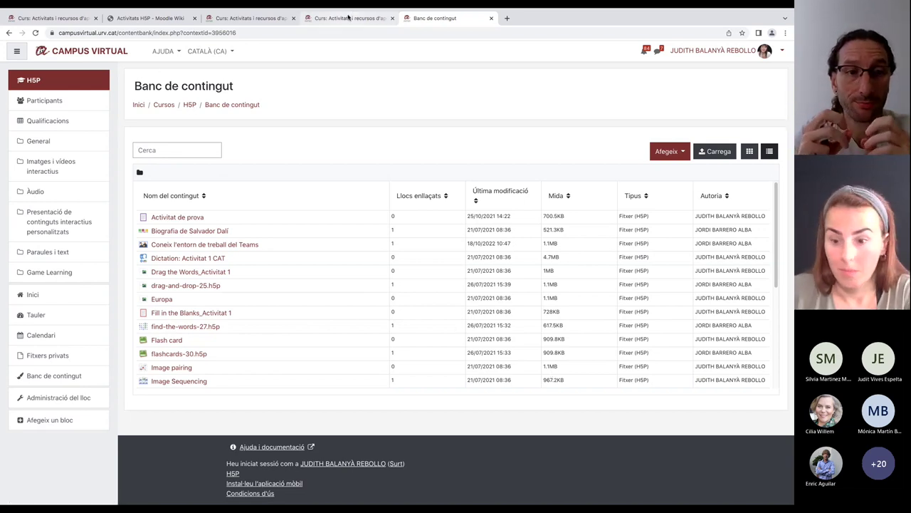
Start adding an H5P activity to the General section of the "Activitats i recursos d'aprenentatge H5P" course.
{"action": "left_click", "coordinate": [350, 16]}
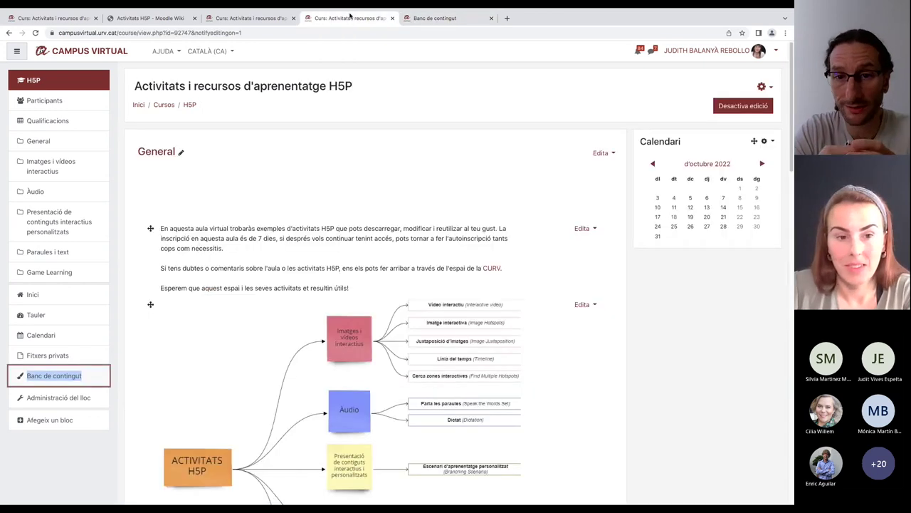
{"action": "scroll", "coordinate": [565, 273], "scroll_direction": "down", "scroll_amount": 5}
{"action": "scroll", "coordinate": [565, 273], "scroll_direction": "down", "scroll_amount": 3}
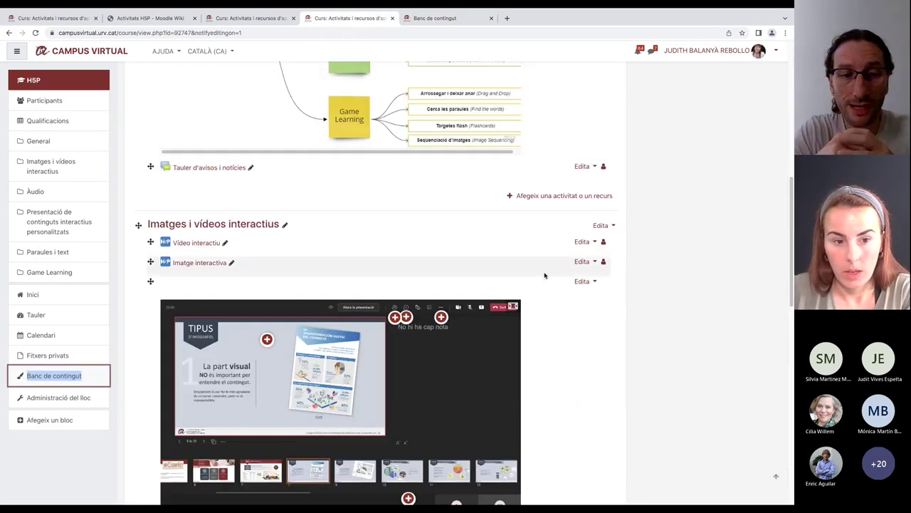
{"action": "left_click", "coordinate": [520, 197]}
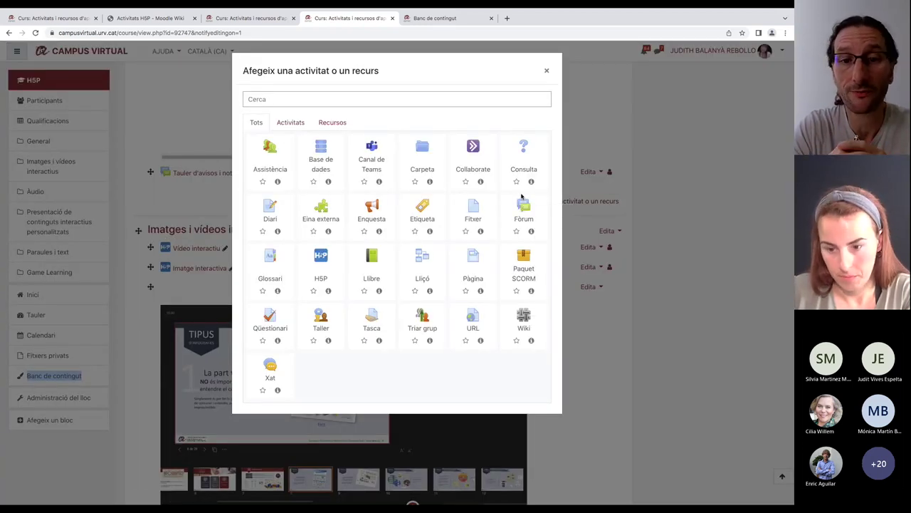
{"action": "left_click", "coordinate": [549, 72]}
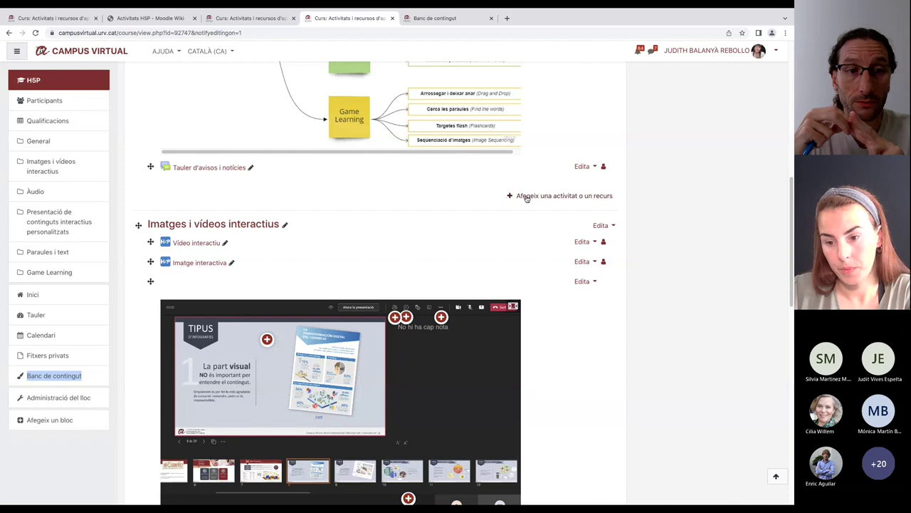
{"action": "left_click", "coordinate": [526, 196]}
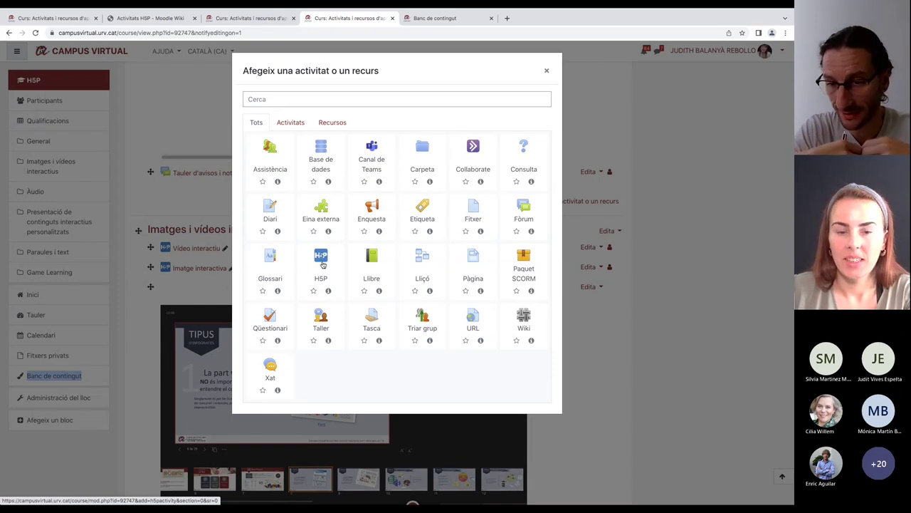
{"action": "left_click", "coordinate": [321, 258]}
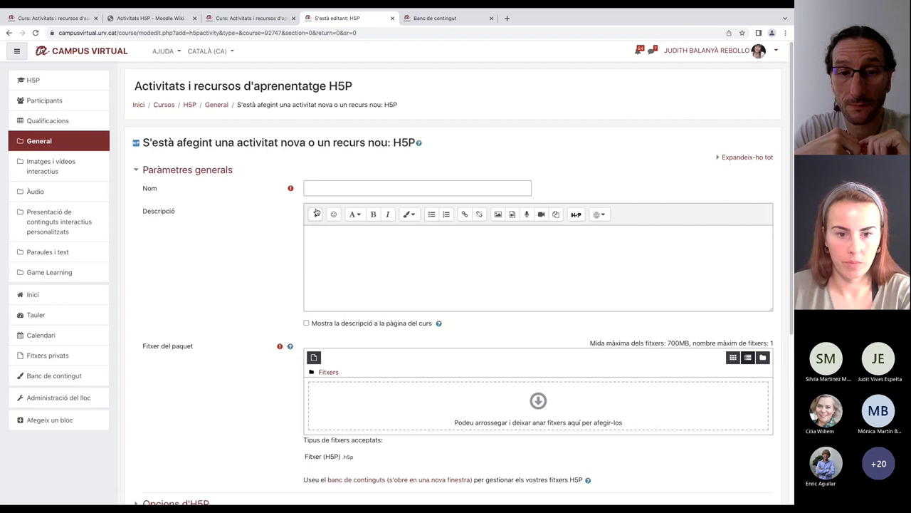
Name the new H5P activity "Activitat inicial" and place the cursor in its empty description.
{"action": "left_click", "coordinate": [326, 188]}
{"action": "type", "text": "Activitat"}
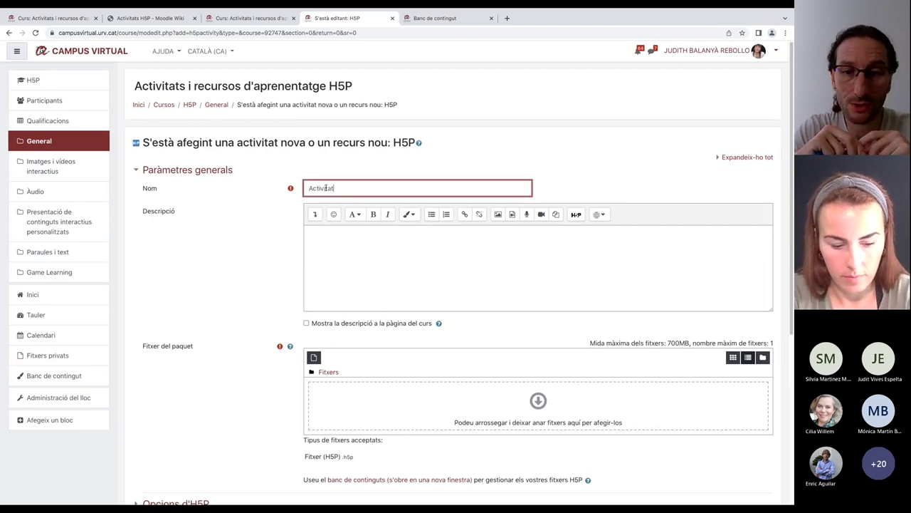
{"action": "type", "text": " inicial"}
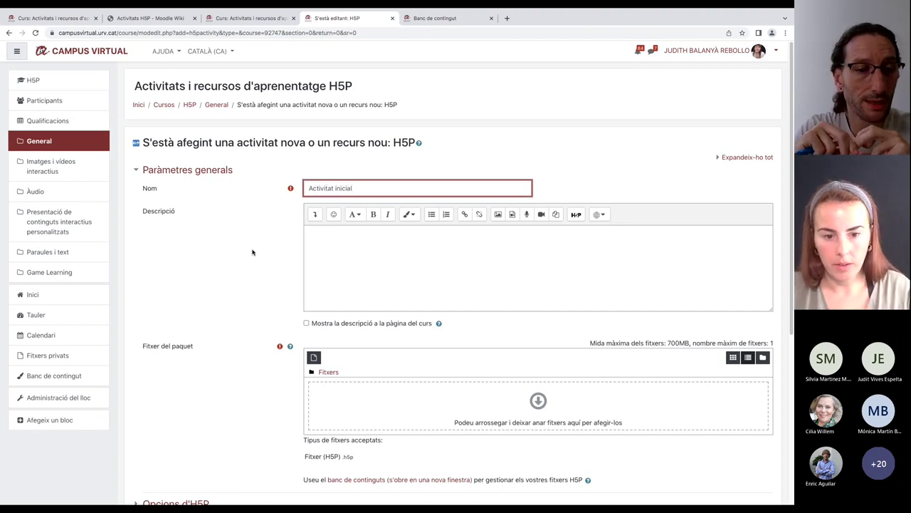
{"action": "scroll", "coordinate": [263, 251], "scroll_direction": "down", "scroll_amount": 1}
{"action": "left_click", "coordinate": [335, 234]}
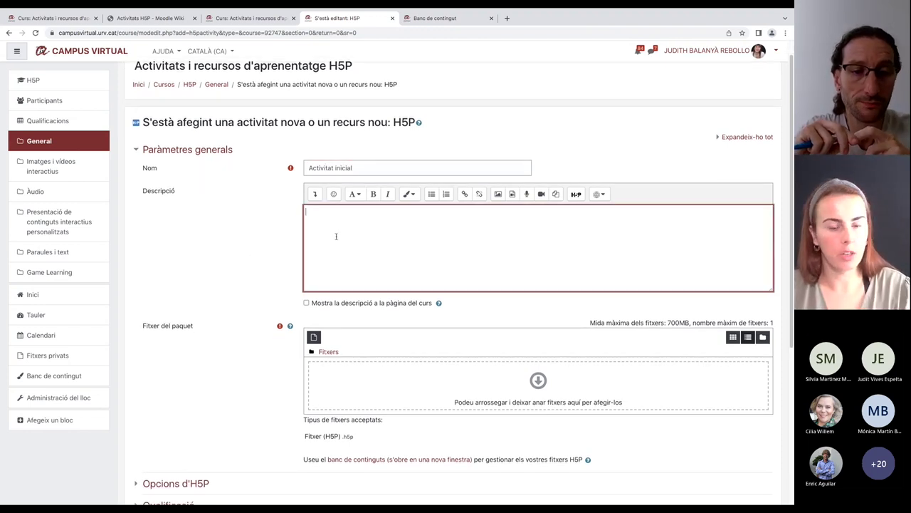
Check the accepted package file types, open the linked content bank in a new window and return to the activity form.
{"action": "scroll", "coordinate": [345, 256], "scroll_direction": "down", "scroll_amount": 4}
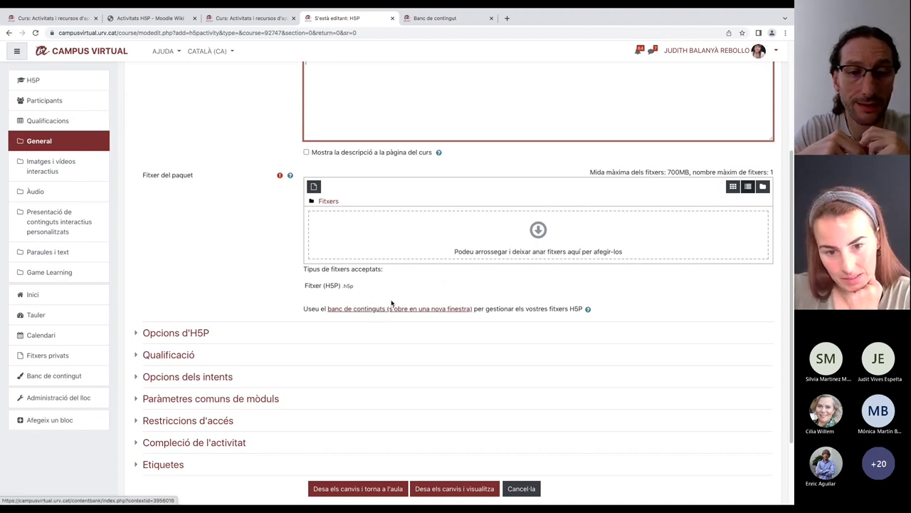
{"action": "left_click_drag", "start_coordinate": [407, 236], "coordinate": [410, 278]}
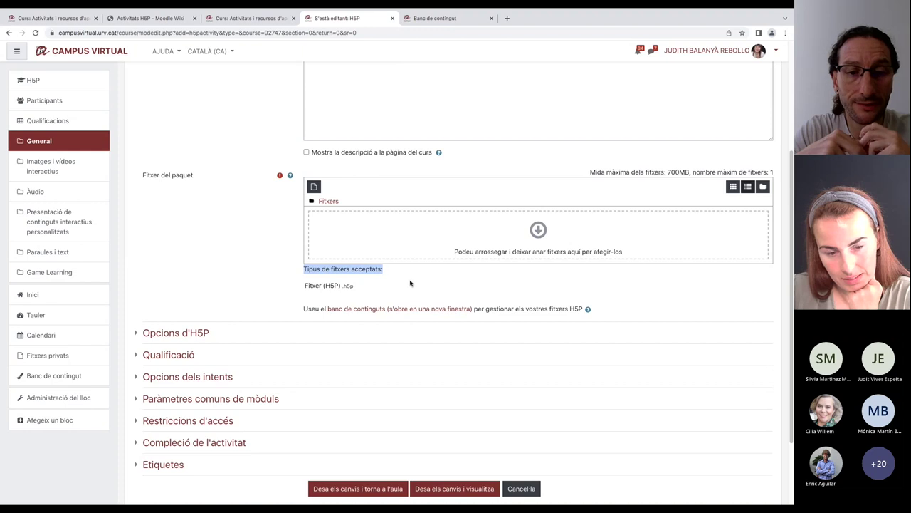
{"action": "left_click", "coordinate": [372, 311]}
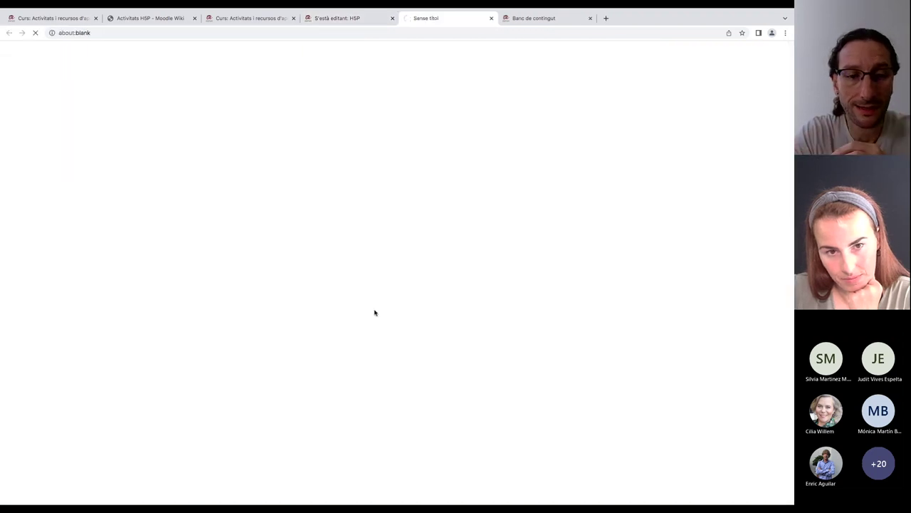
{"action": "mouse_move", "coordinate": [400, 24]}
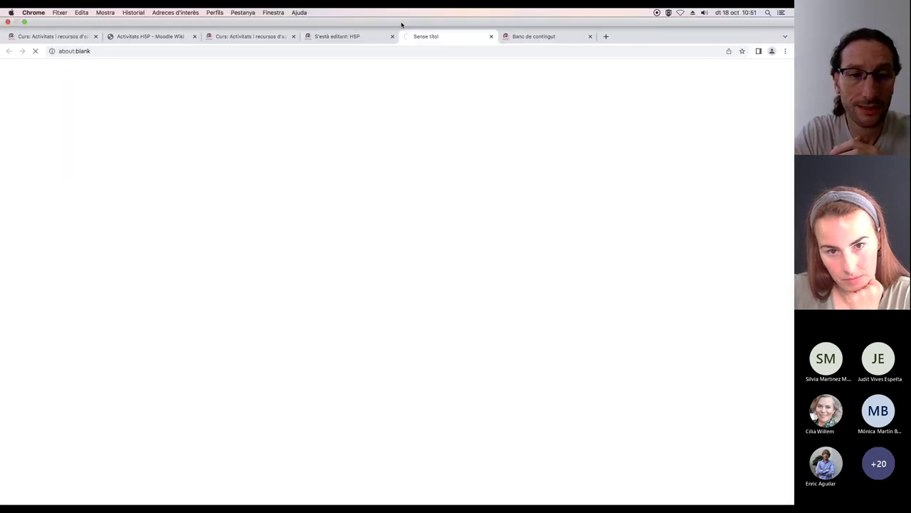
{"action": "left_click", "coordinate": [357, 41]}
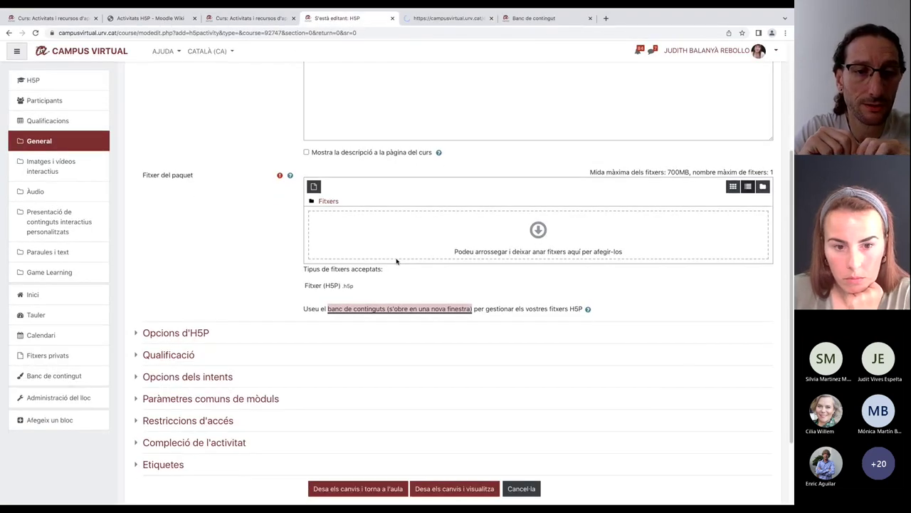
{"action": "left_click", "coordinate": [314, 186]}
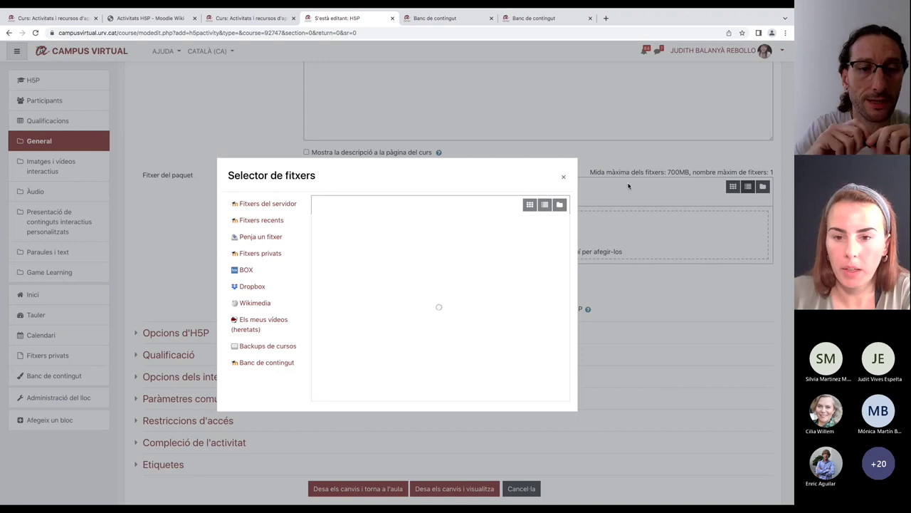
{"action": "left_click", "coordinate": [563, 178]}
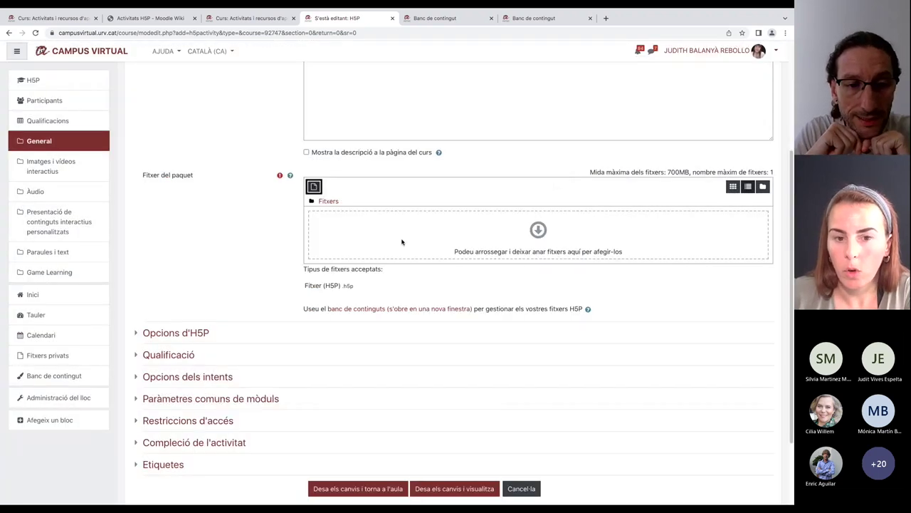
{"action": "scroll", "coordinate": [403, 239], "scroll_direction": "up", "scroll_amount": 3}
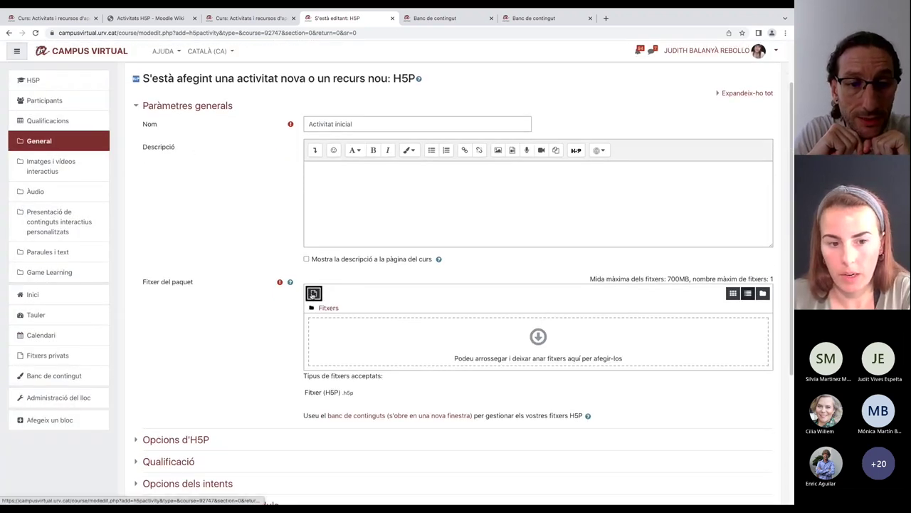
Open the file selector for the package file and look through the H5P files in the content bank.
{"action": "left_click", "coordinate": [313, 293]}
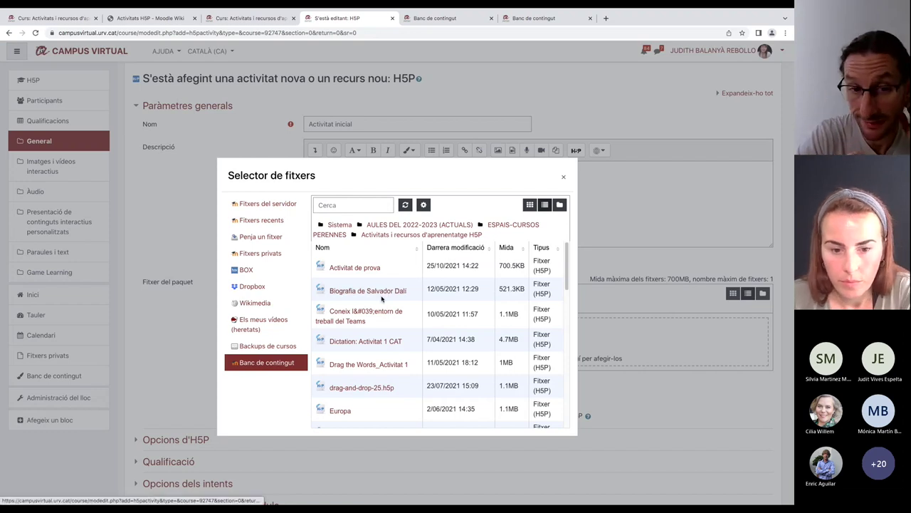
{"action": "scroll", "coordinate": [379, 334], "scroll_direction": "down", "scroll_amount": 3}
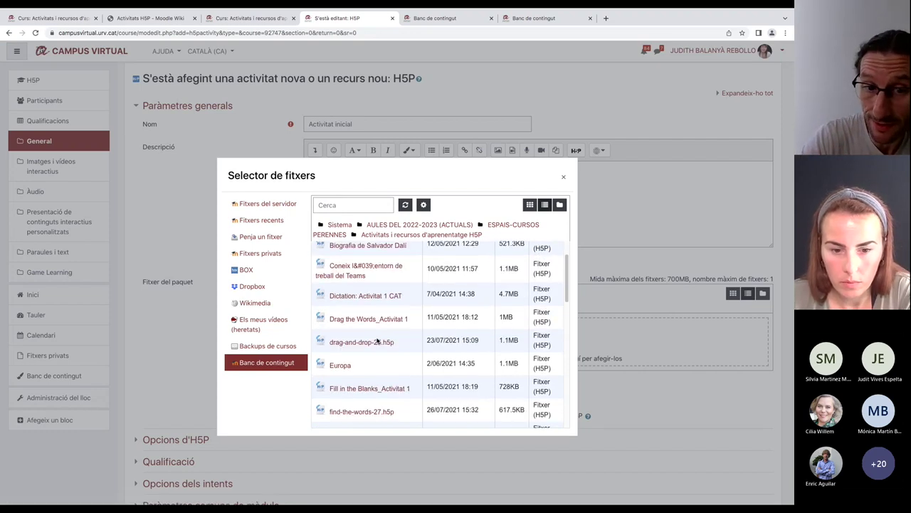
{"action": "scroll", "coordinate": [377, 341], "scroll_direction": "down", "scroll_amount": 1}
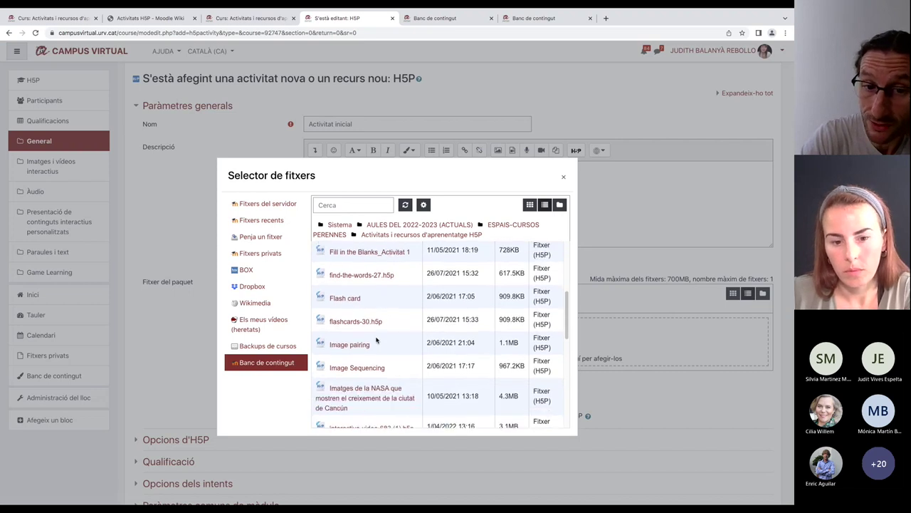
{"action": "scroll", "coordinate": [377, 341], "scroll_direction": "down", "scroll_amount": 1}
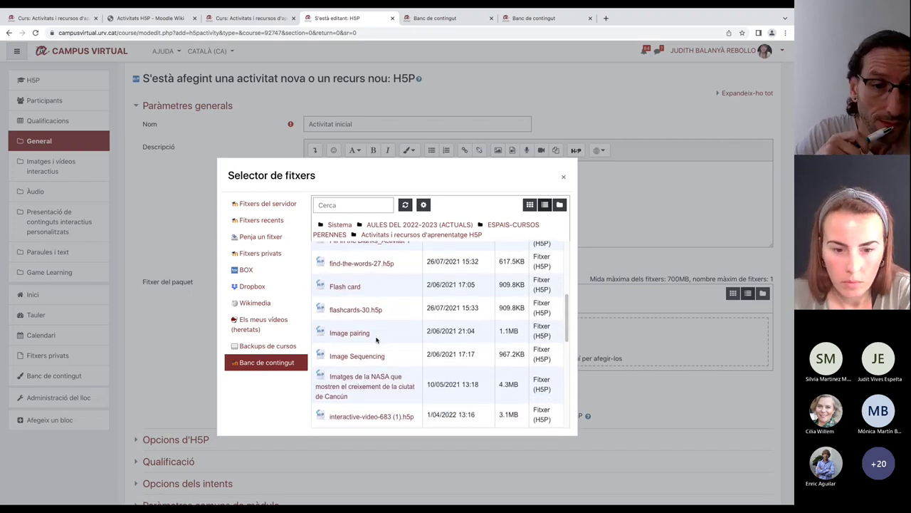
{"action": "scroll", "coordinate": [378, 340], "scroll_direction": "down", "scroll_amount": 2}
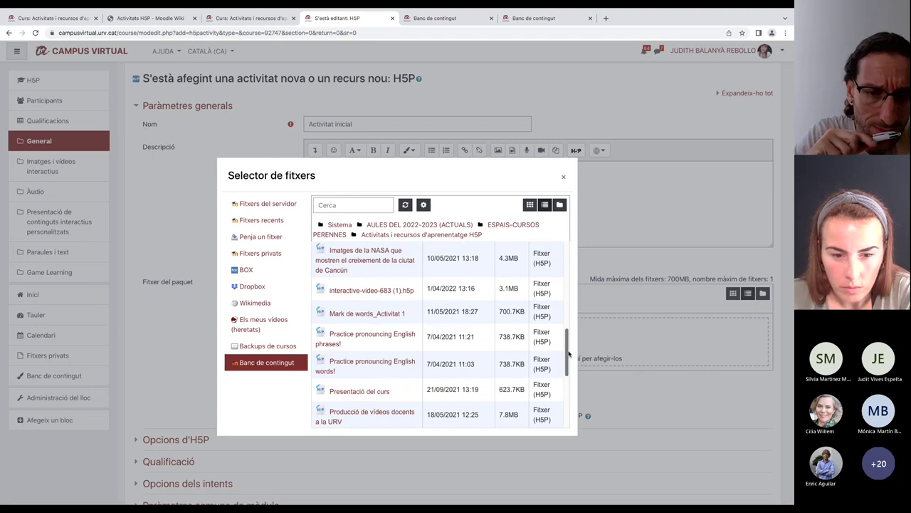
{"action": "left_click_drag", "start_coordinate": [568, 354], "coordinate": [566, 386]}
{"action": "scroll", "coordinate": [562, 398], "scroll_direction": "down", "scroll_amount": 1}
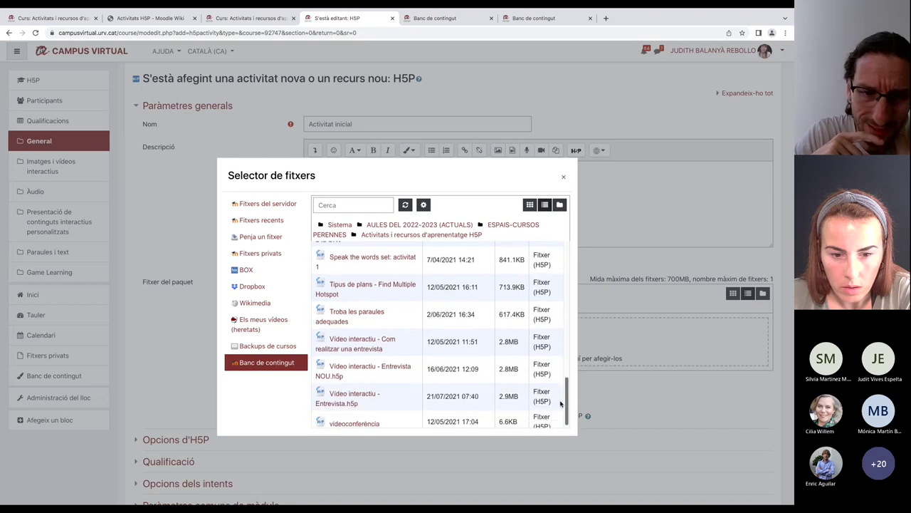
{"action": "scroll", "coordinate": [561, 399], "scroll_direction": "up", "scroll_amount": 1}
{"action": "scroll", "coordinate": [562, 399], "scroll_direction": "up", "scroll_amount": 2}
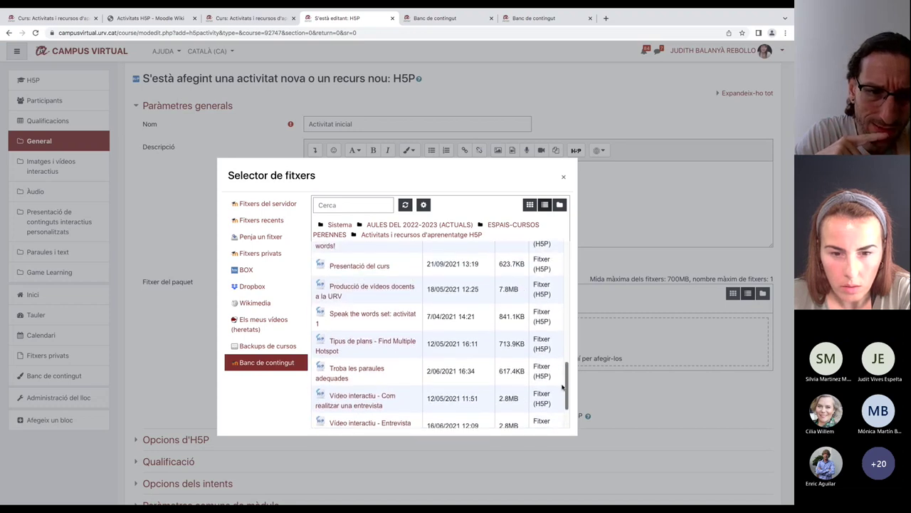
Search the content bank for "teams" and choose the first "Coneix l'entorn de treball del Teams" file.
{"action": "left_click", "coordinate": [360, 205]}
{"action": "type", "text": "t"}
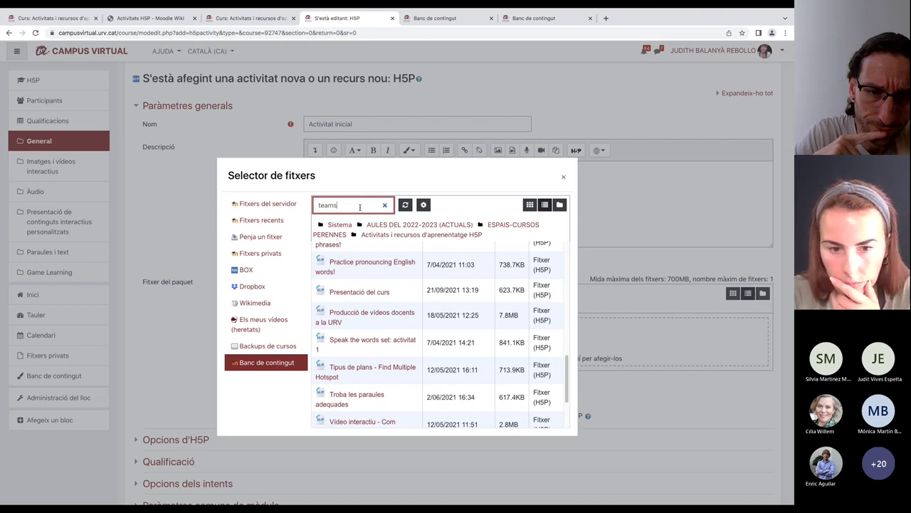
{"action": "type", "text": "eams"}
{"action": "key", "text": "Return"}
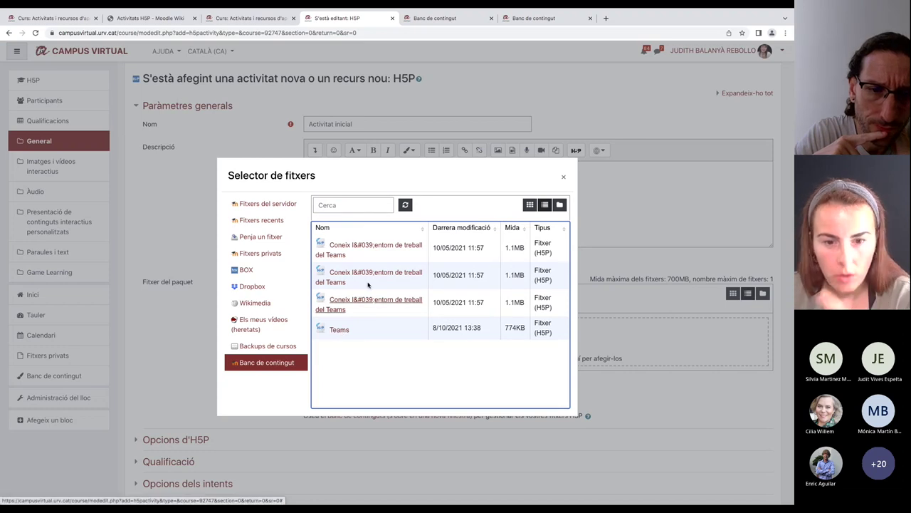
{"action": "left_click", "coordinate": [387, 247]}
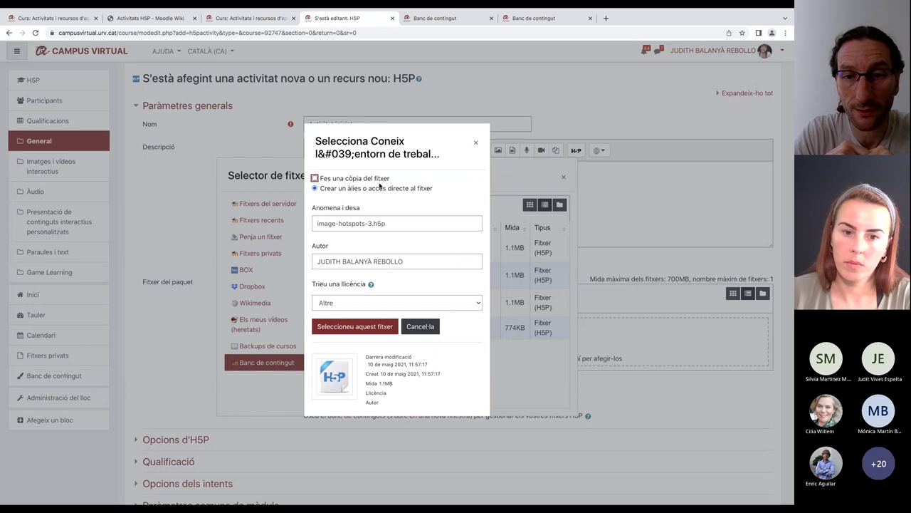
Attach image-hotspots-3.h5p as the package file, using an alias or direct link to the file instead of a copy.
{"action": "left_click_drag", "start_coordinate": [390, 181], "coordinate": [434, 192]}
{"action": "left_click", "coordinate": [439, 200]}
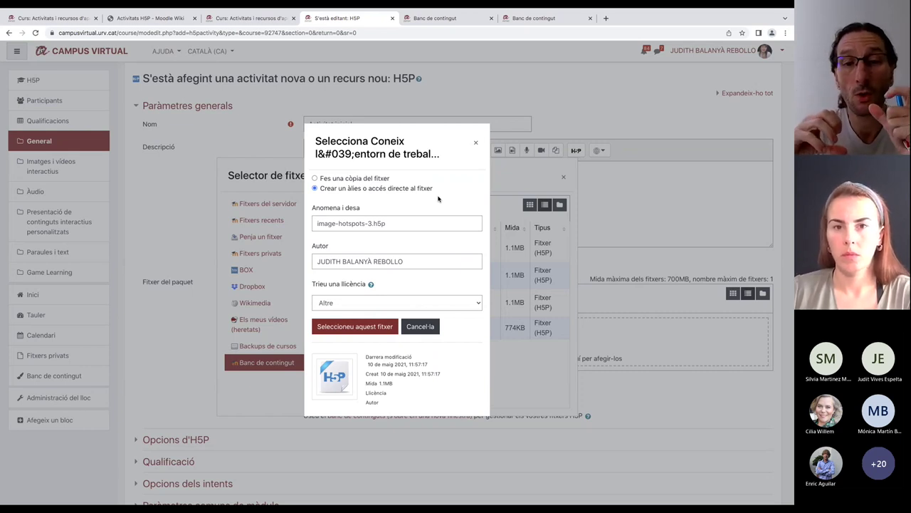
{"action": "left_click", "coordinate": [348, 179]}
{"action": "left_click", "coordinate": [347, 190]}
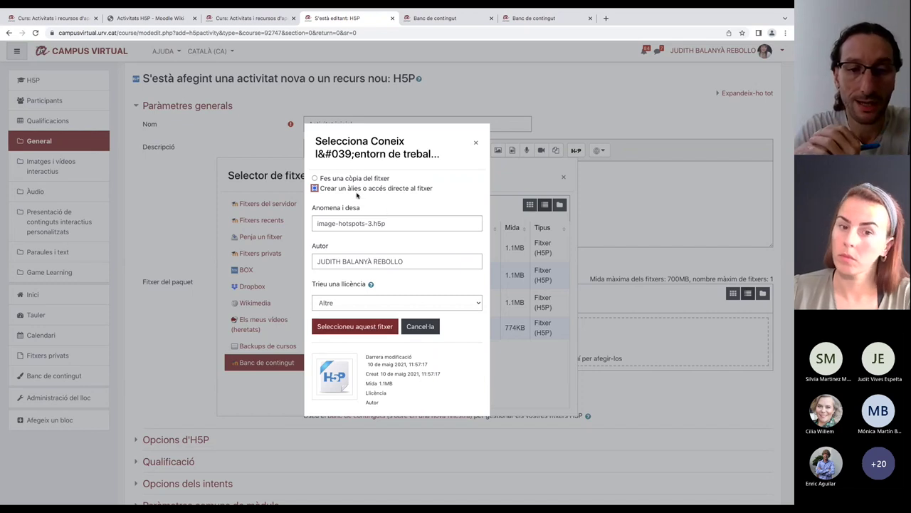
{"action": "left_click_drag", "start_coordinate": [448, 191], "coordinate": [320, 190]}
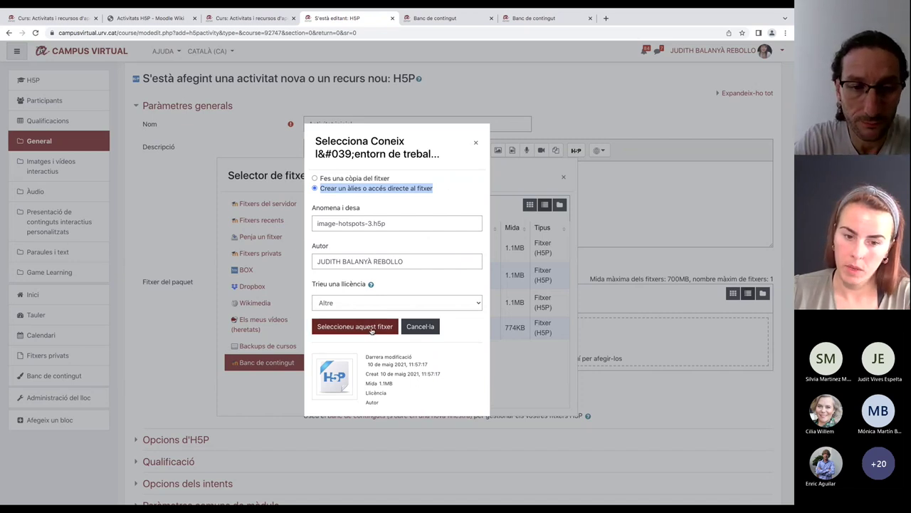
{"action": "left_click", "coordinate": [371, 329]}
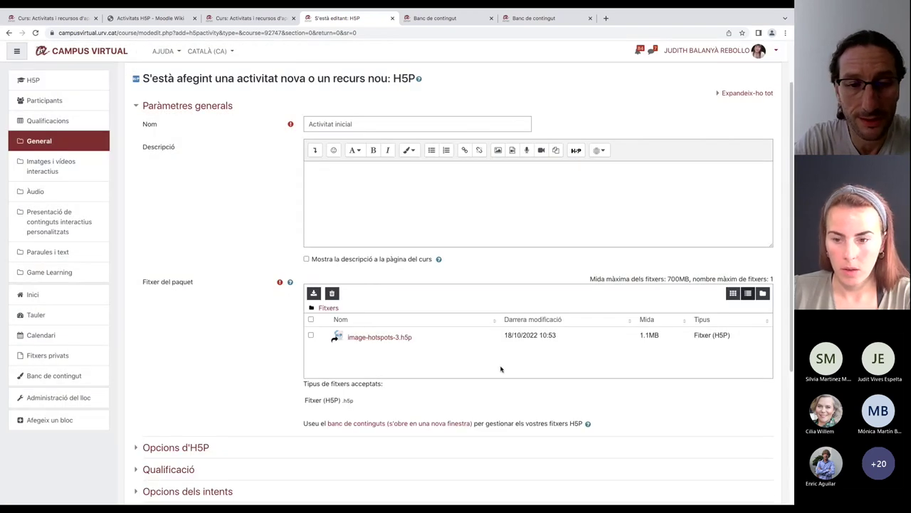
Expand the "Opcions d'H5P" and "Qualificació" sections of the activity form and review their settings.
{"action": "scroll", "coordinate": [500, 368], "scroll_direction": "down", "scroll_amount": 4}
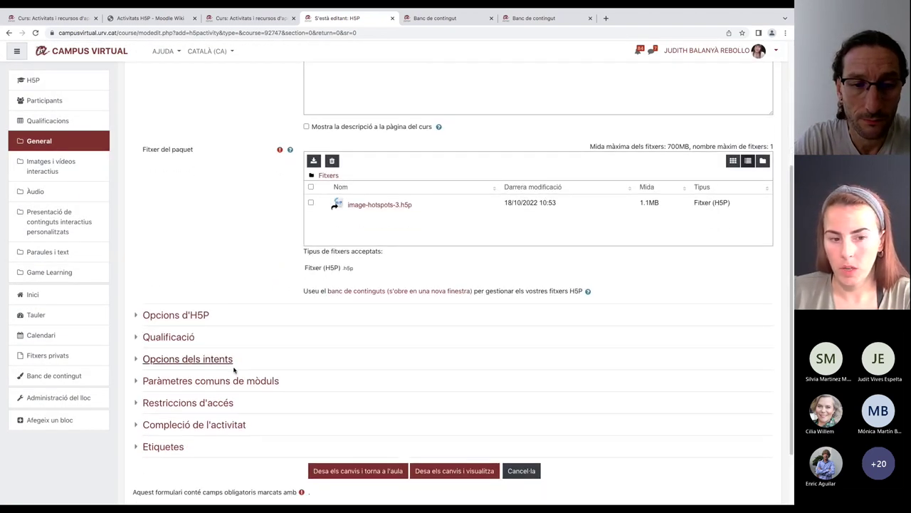
{"action": "scroll", "coordinate": [233, 369], "scroll_direction": "down", "scroll_amount": 1}
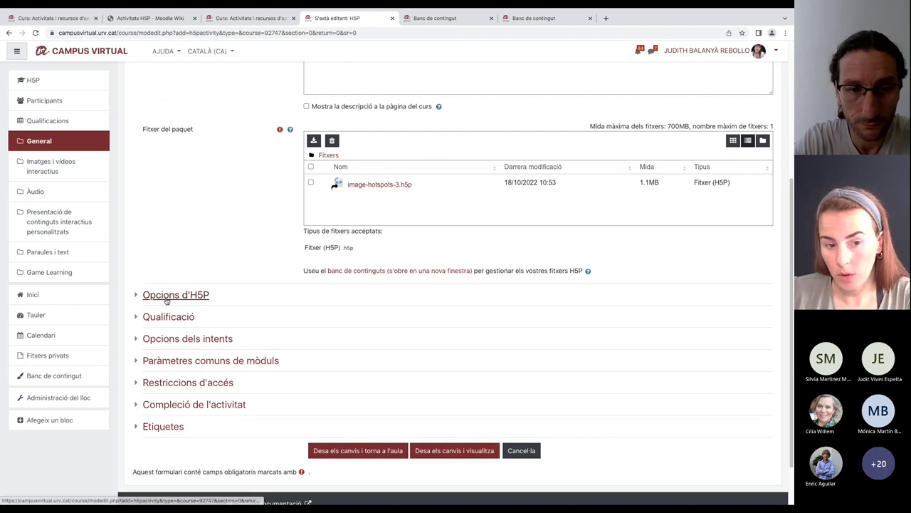
{"action": "left_click", "coordinate": [167, 297]}
{"action": "left_click", "coordinate": [169, 373]}
{"action": "scroll", "coordinate": [554, 377], "scroll_direction": "down", "scroll_amount": 2}
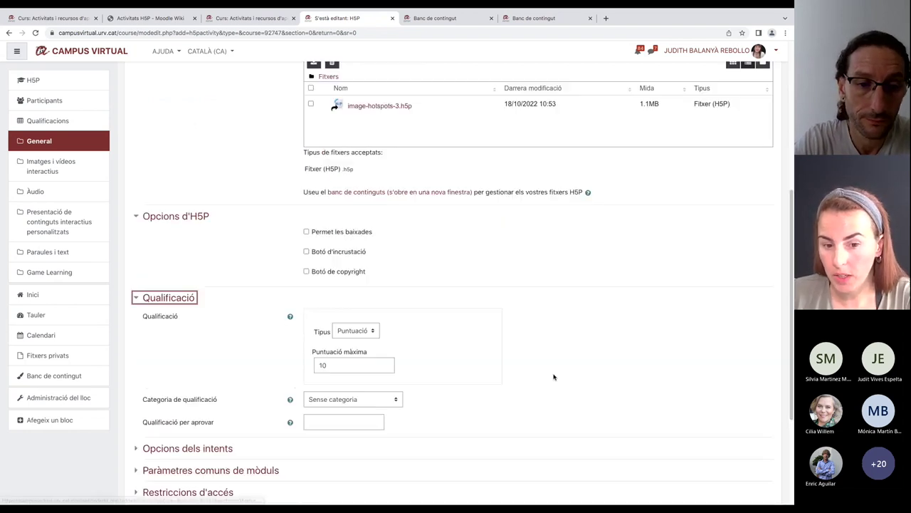
{"action": "scroll", "coordinate": [554, 377], "scroll_direction": "down", "scroll_amount": 1}
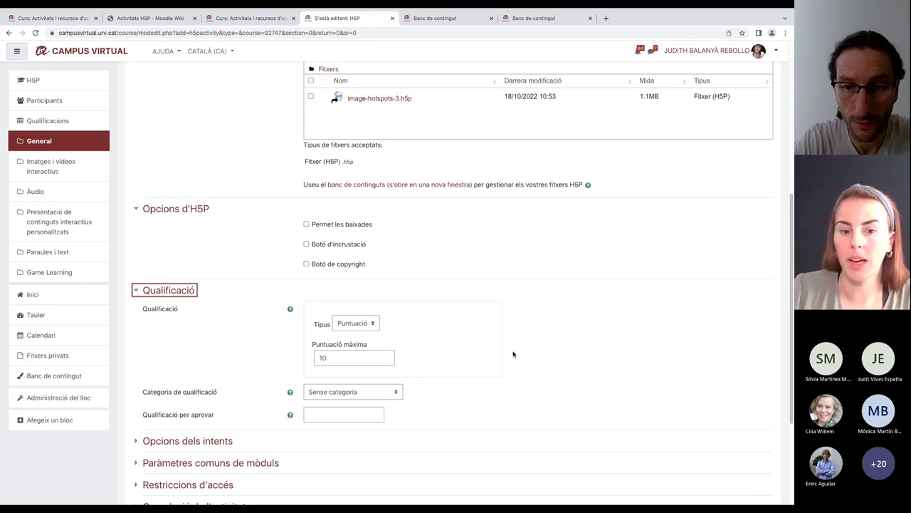
Check the grade type and grade category options, and save the activity, returning to the course page.
{"action": "left_click", "coordinate": [363, 323]}
{"action": "left_click", "coordinate": [502, 306]}
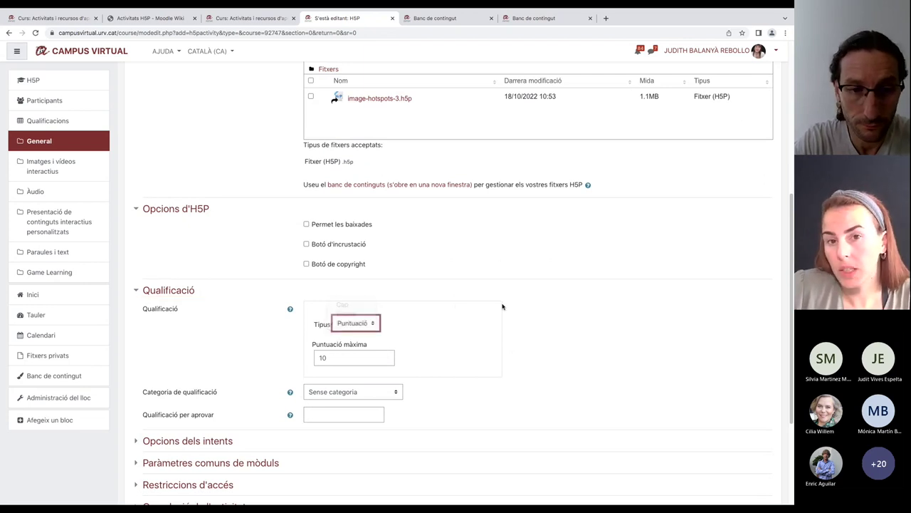
{"action": "scroll", "coordinate": [456, 366], "scroll_direction": "down", "scroll_amount": 2}
{"action": "left_click", "coordinate": [353, 375]}
{"action": "left_click", "coordinate": [423, 405]}
{"action": "scroll", "coordinate": [231, 389], "scroll_direction": "down", "scroll_amount": 2}
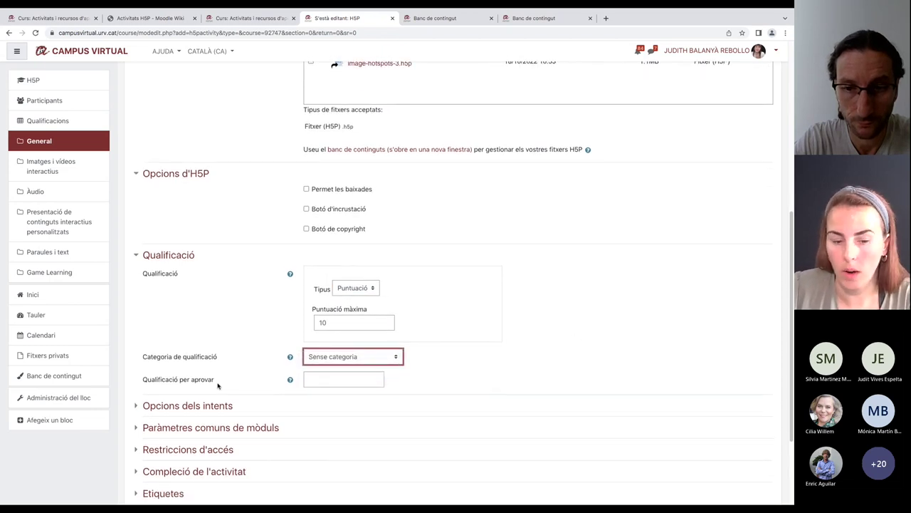
{"action": "scroll", "coordinate": [510, 406], "scroll_direction": "down", "scroll_amount": 2}
{"action": "left_click", "coordinate": [390, 396]}
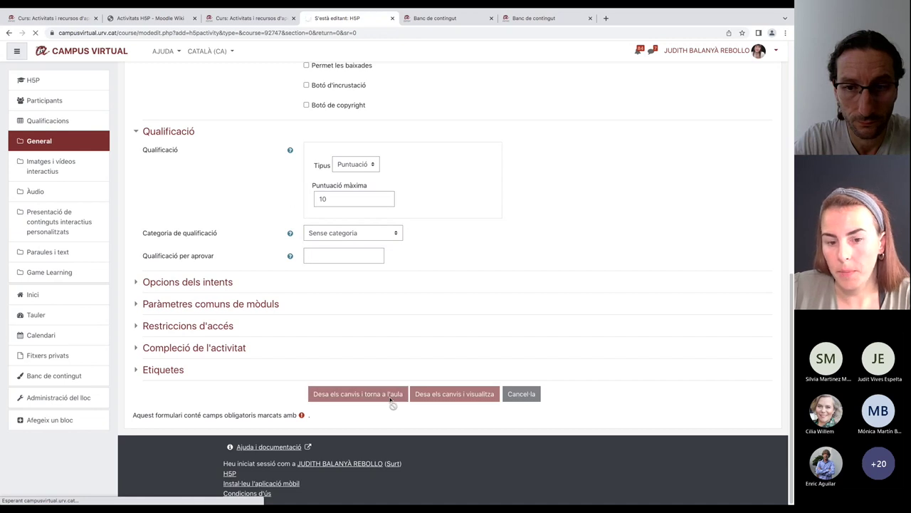
Open the new "Activitat inicial" activity in the General section and look over its interactive image preview.
{"action": "scroll", "coordinate": [428, 393], "scroll_direction": "down", "scroll_amount": 5}
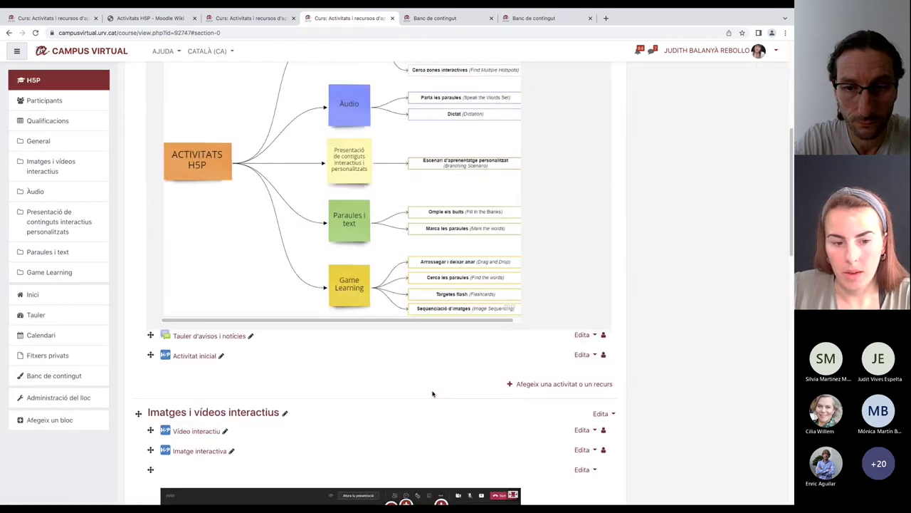
{"action": "left_click", "coordinate": [205, 359]}
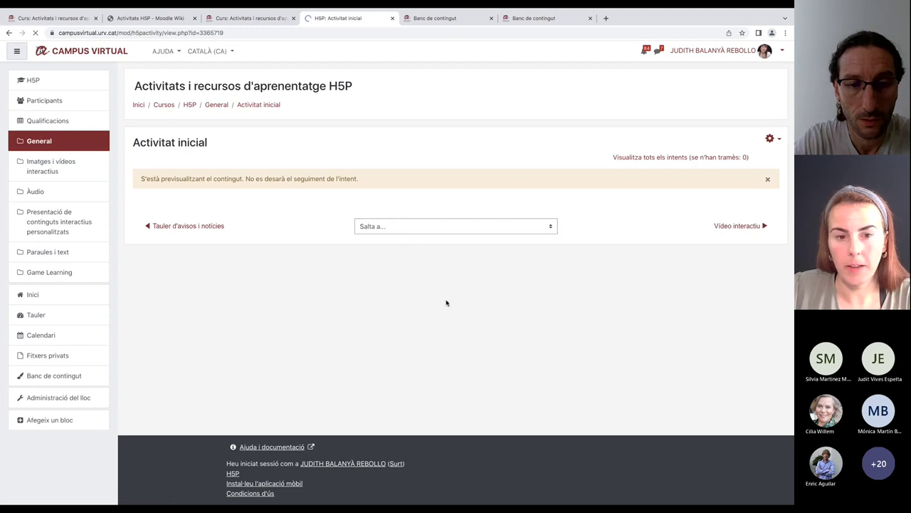
{"action": "scroll", "coordinate": [705, 349], "scroll_direction": "down", "scroll_amount": 3}
{"action": "scroll", "coordinate": [705, 351], "scroll_direction": "down", "scroll_amount": 2}
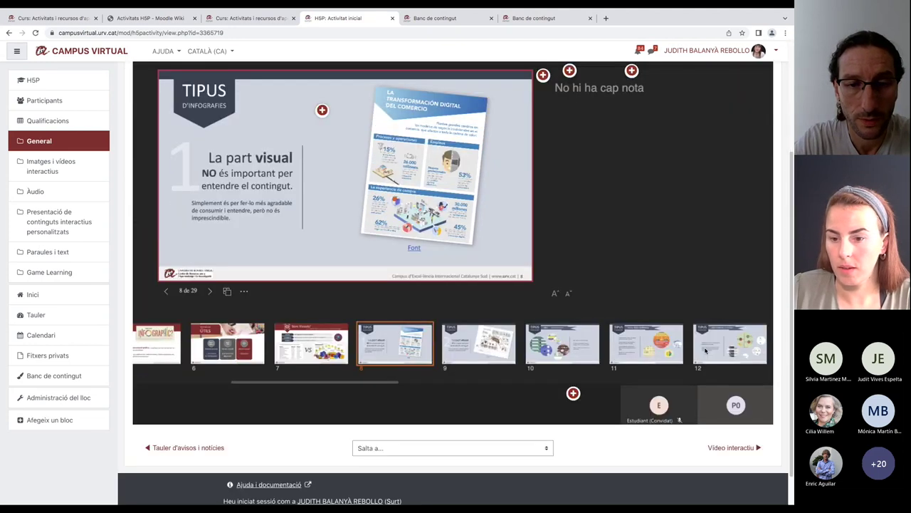
{"action": "scroll", "coordinate": [783, 363], "scroll_direction": "up", "scroll_amount": 3}
{"action": "scroll", "coordinate": [783, 364], "scroll_direction": "up", "scroll_amount": 1}
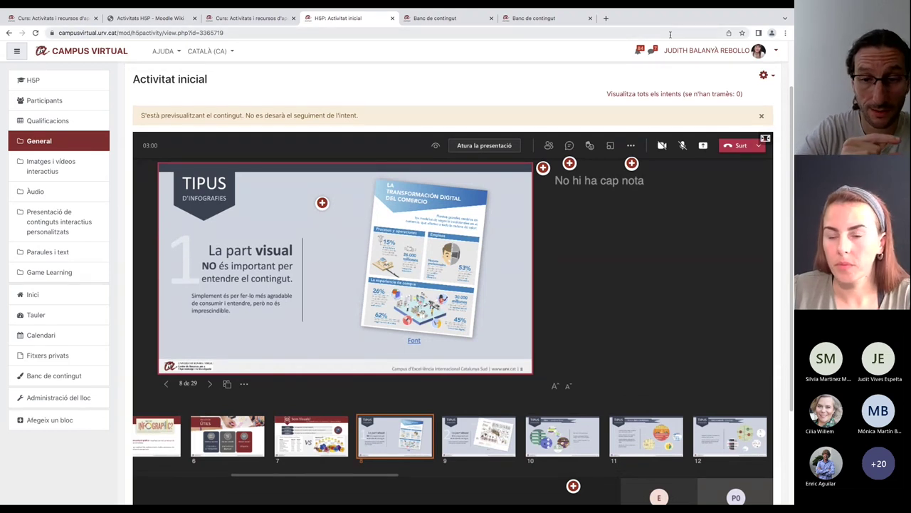
{"action": "scroll", "coordinate": [782, 188], "scroll_direction": "down", "scroll_amount": 1}
{"action": "scroll", "coordinate": [782, 188], "scroll_direction": "down", "scroll_amount": 1}
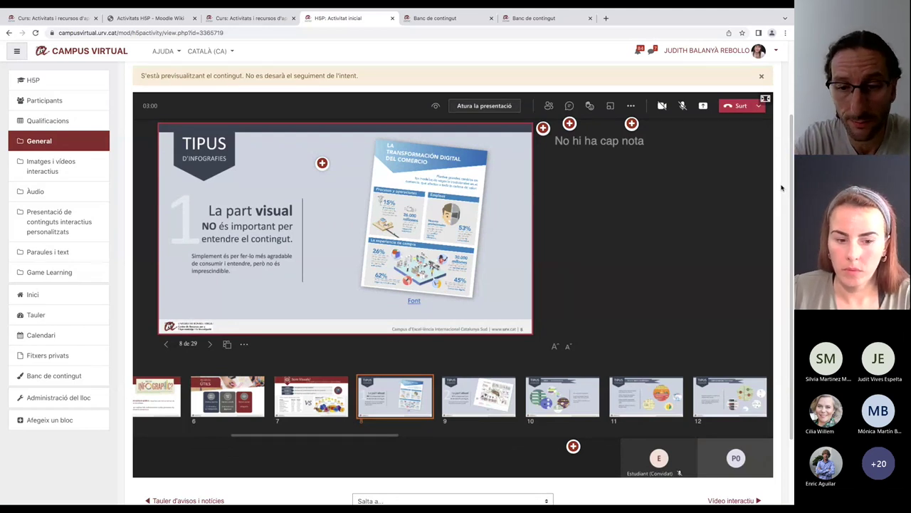
{"action": "scroll", "coordinate": [782, 188], "scroll_direction": "up", "scroll_amount": 3}
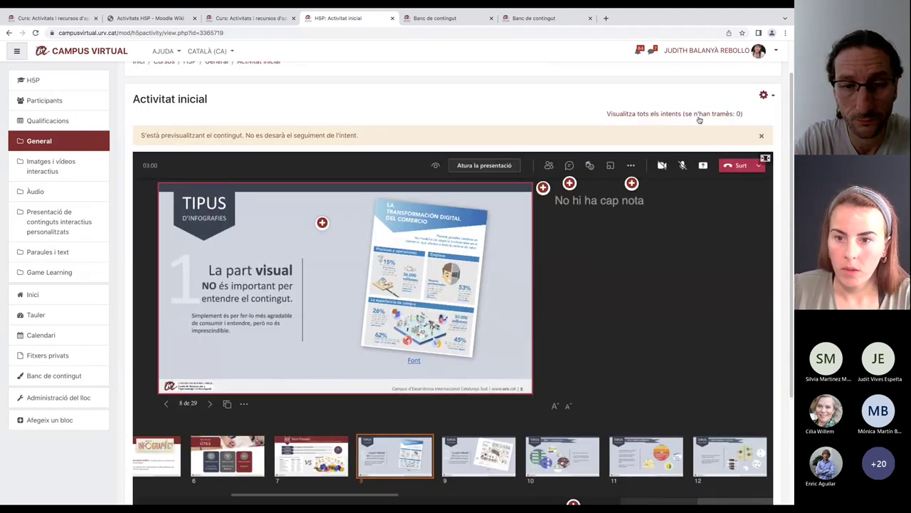
View the attempts report of "Activitat inicial", and check the administration options available for the activity.
{"action": "left_click", "coordinate": [651, 116]}
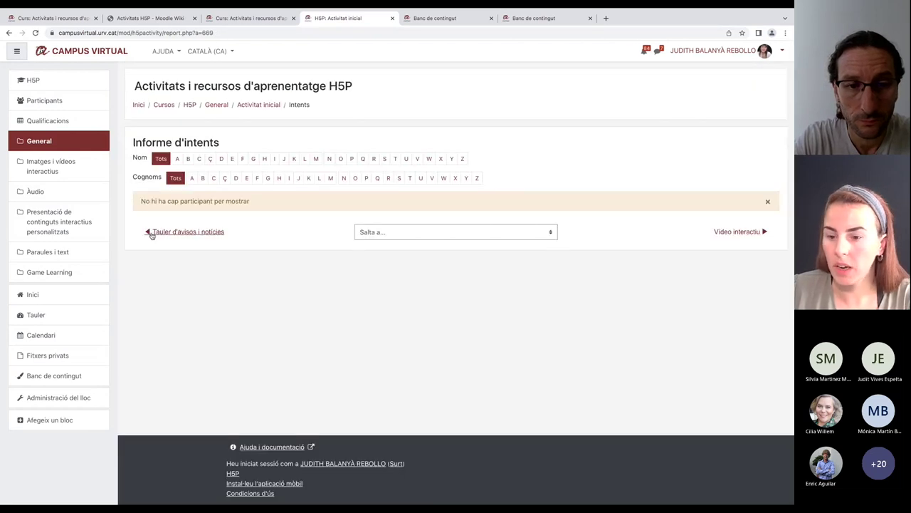
{"action": "left_click", "coordinate": [9, 34]}
{"action": "left_click", "coordinate": [763, 139]}
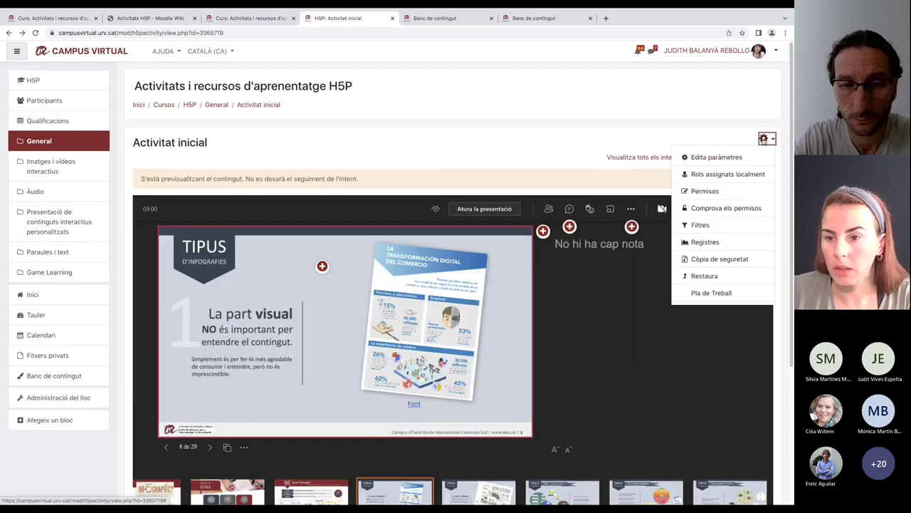
{"action": "left_click", "coordinate": [358, 159]}
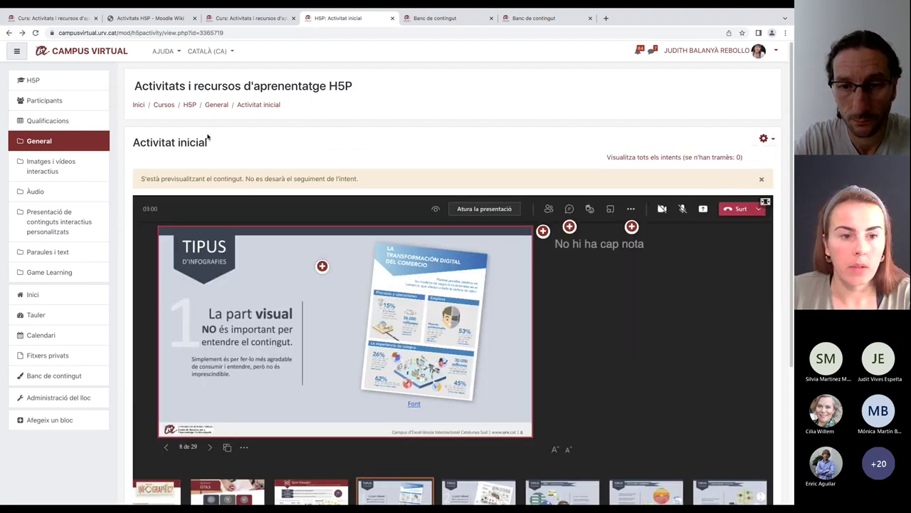
Return to the H5P course page and view the activities and resources that can be added to the General section.
{"action": "left_click", "coordinate": [189, 104]}
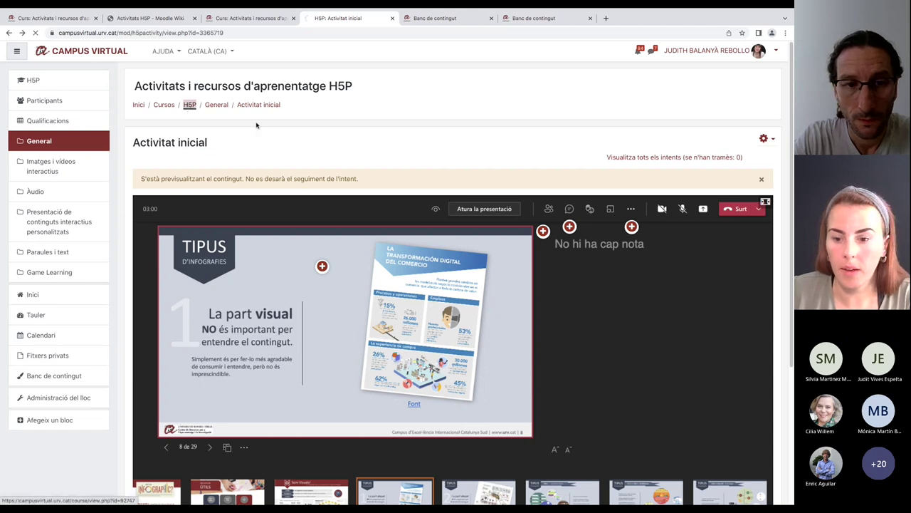
{"action": "scroll", "coordinate": [523, 235], "scroll_direction": "down", "scroll_amount": 7}
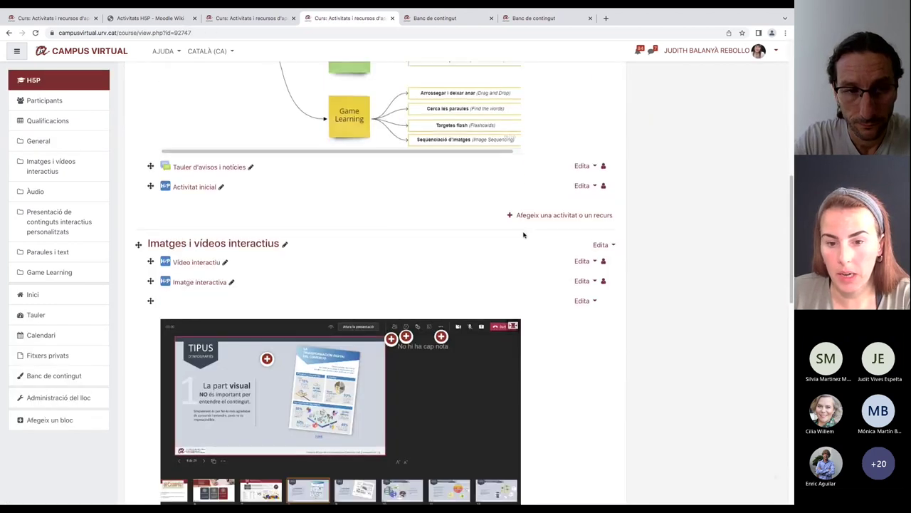
{"action": "left_click", "coordinate": [534, 215]}
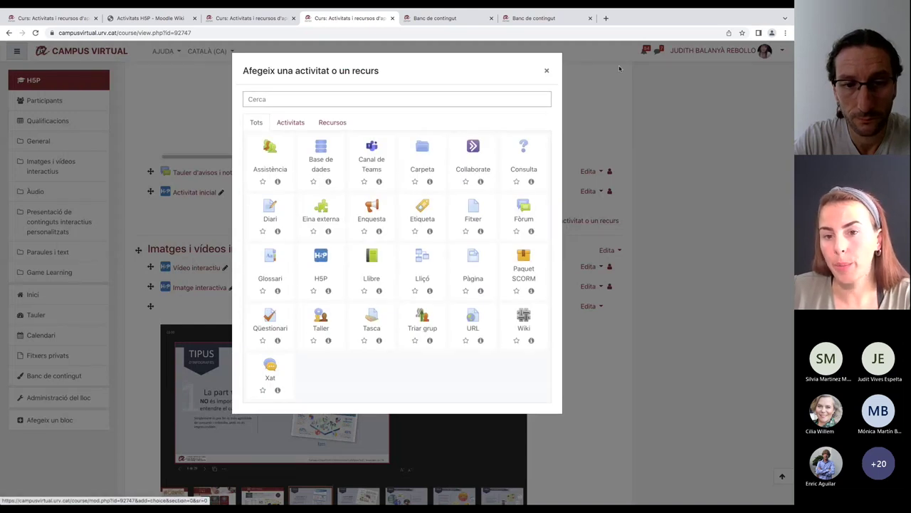
{"action": "left_click", "coordinate": [548, 71]}
Examine the course page, comparing the linked H5P activities with the interactive image embedded under "Imatges i vídeos interactius".
{"action": "scroll", "coordinate": [620, 299], "scroll_direction": "down", "scroll_amount": 1}
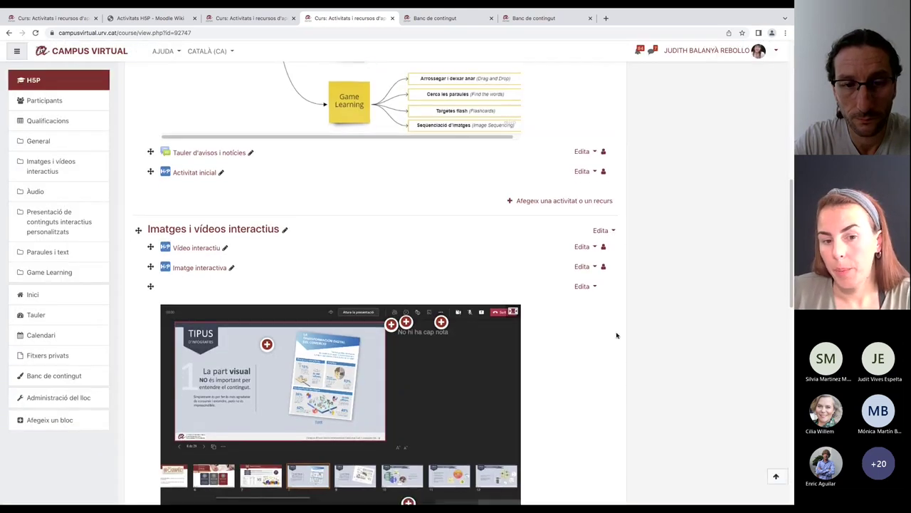
{"action": "scroll", "coordinate": [616, 335], "scroll_direction": "down", "scroll_amount": 2}
{"action": "scroll", "coordinate": [617, 335], "scroll_direction": "up", "scroll_amount": 6}
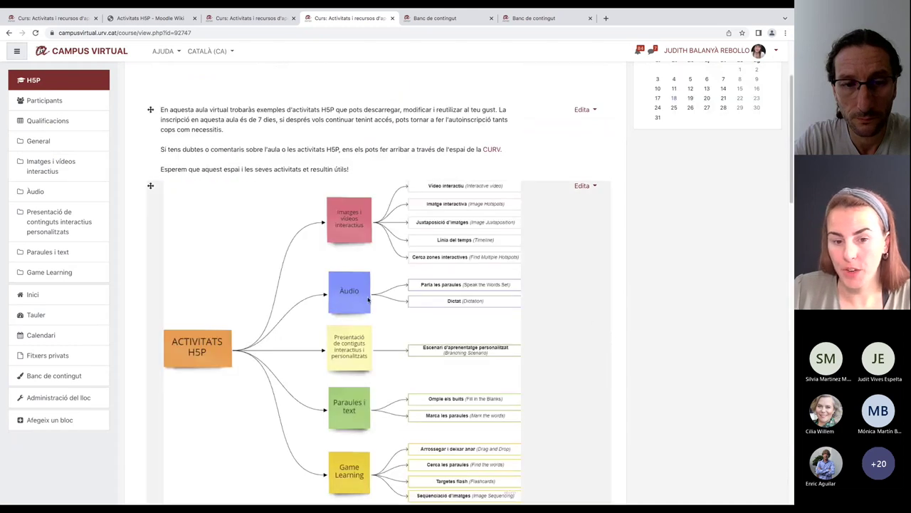
{"action": "scroll", "coordinate": [368, 300], "scroll_direction": "down", "scroll_amount": 5}
{"action": "scroll", "coordinate": [369, 314], "scroll_direction": "down", "scroll_amount": 4}
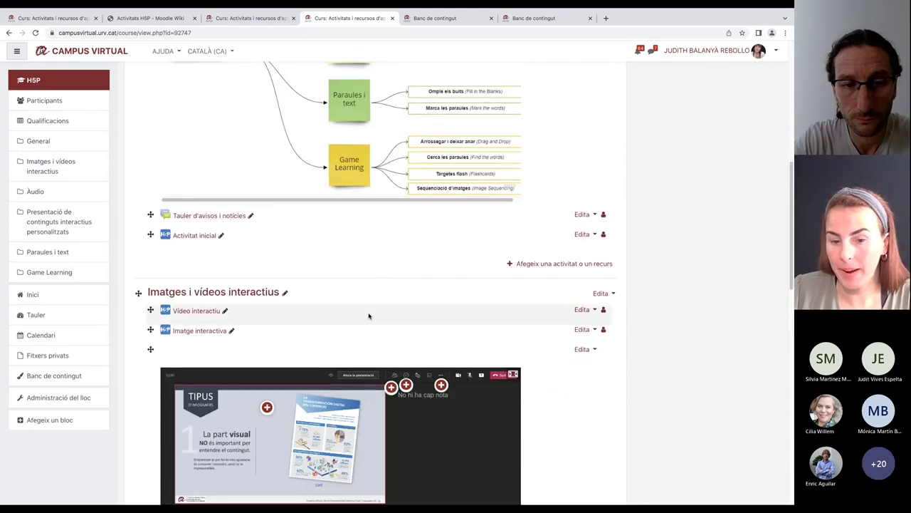
{"action": "scroll", "coordinate": [369, 316], "scroll_direction": "down", "scroll_amount": 4}
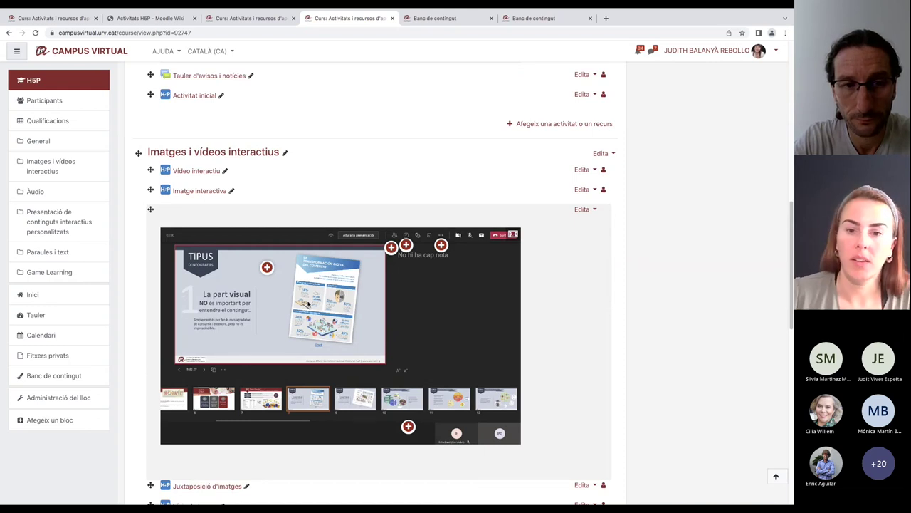
{"action": "scroll", "coordinate": [309, 306], "scroll_direction": "up", "scroll_amount": 10}
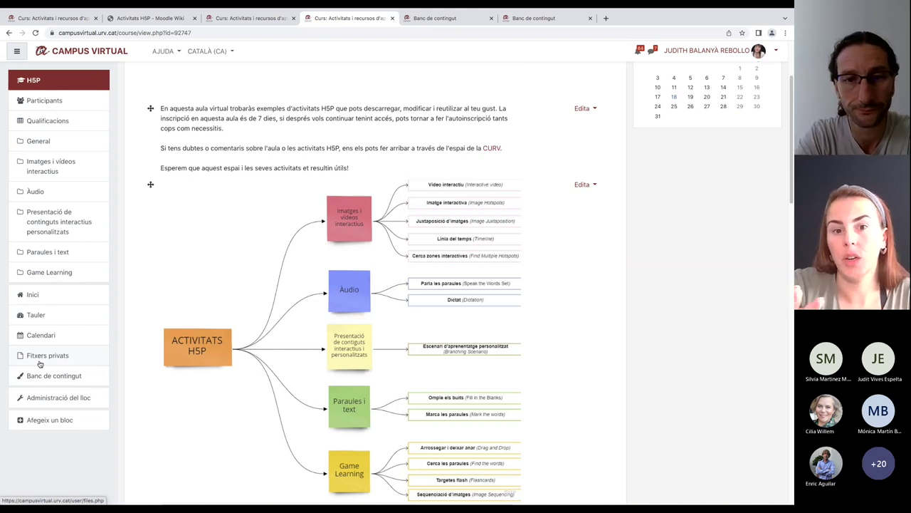
Open the General section's settings and start inserting H5P content in its summary, with the full editor toolbar shown.
{"action": "scroll", "coordinate": [605, 286], "scroll_direction": "up", "scroll_amount": 1}
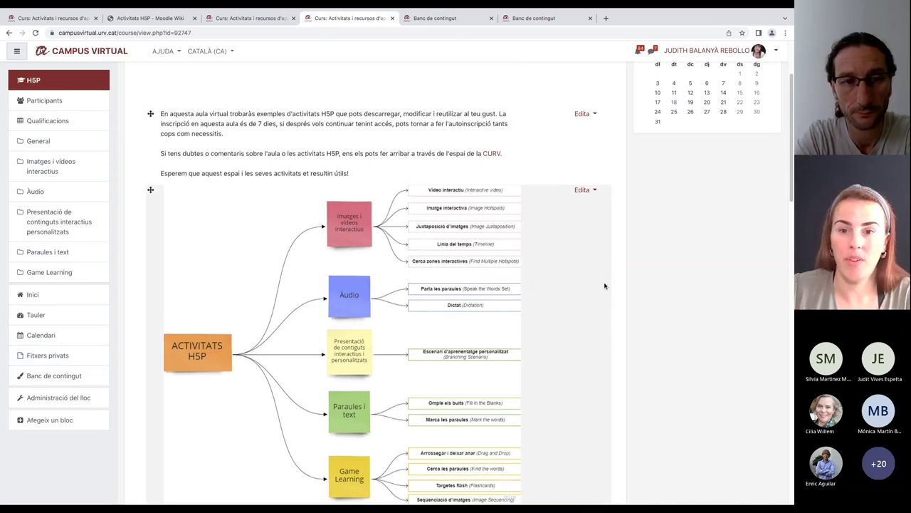
{"action": "scroll", "coordinate": [604, 286], "scroll_direction": "up", "scroll_amount": 3}
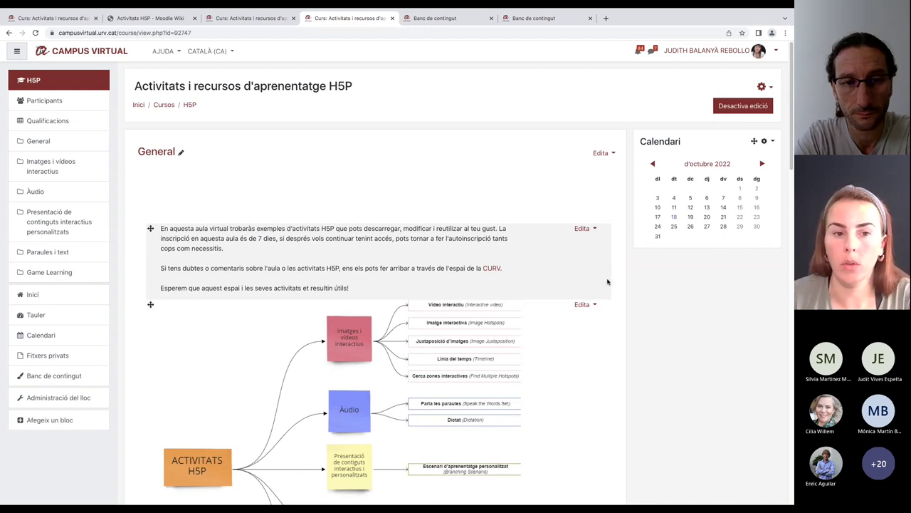
{"action": "left_click", "coordinate": [603, 153]}
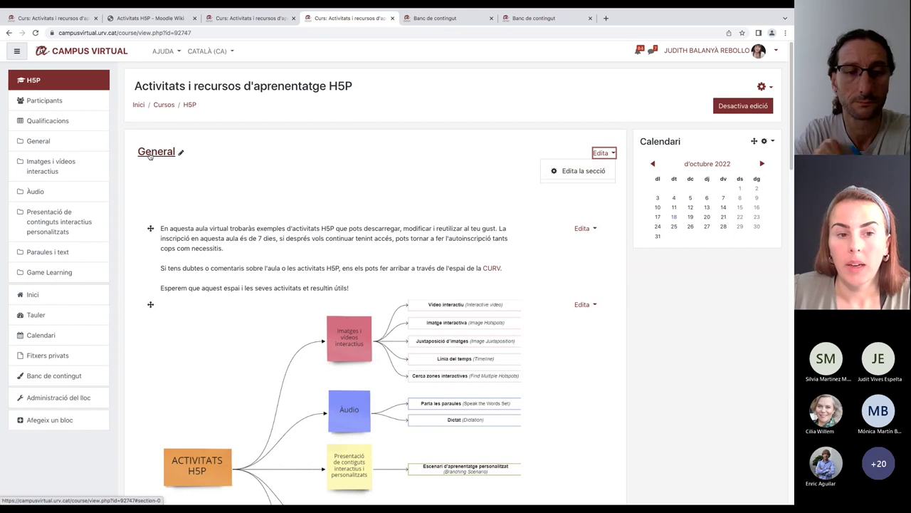
{"action": "left_click", "coordinate": [586, 170]}
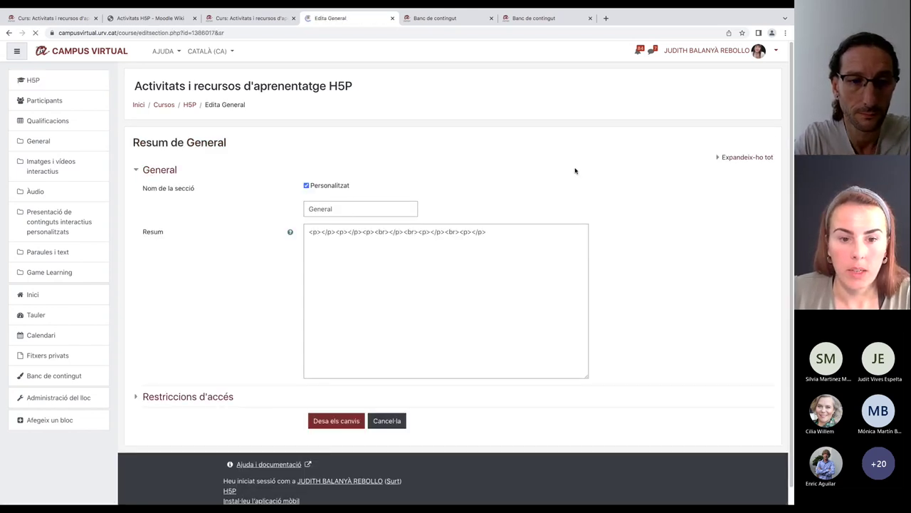
{"action": "left_click", "coordinate": [316, 237]}
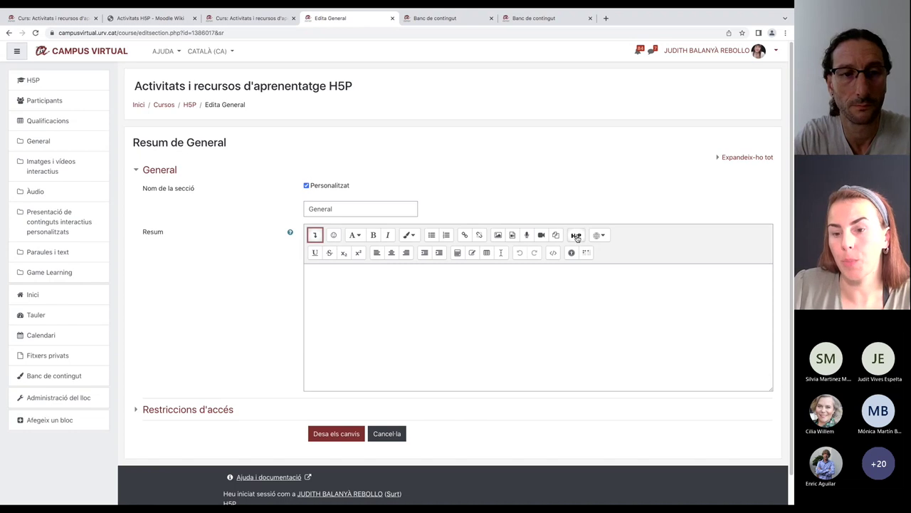
{"action": "left_click", "coordinate": [328, 280]}
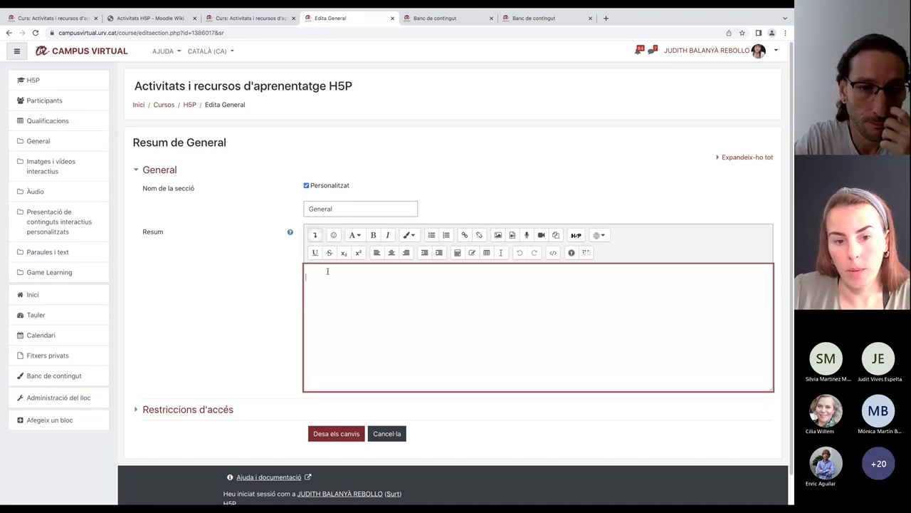
{"action": "left_click", "coordinate": [575, 236]}
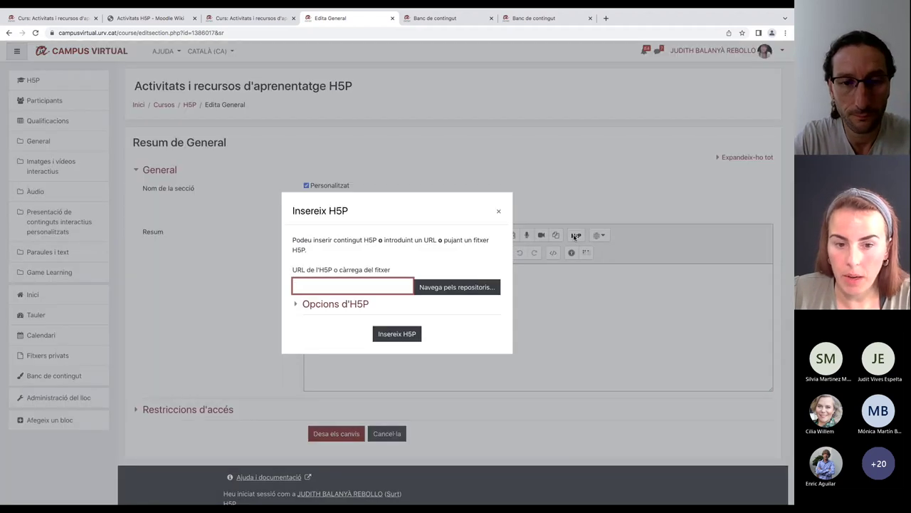
Choose "Presentació del curs" from the content bank as an alias named image-hotspots-58.h5p, overwriting the existing file.
{"action": "left_click", "coordinate": [441, 287]}
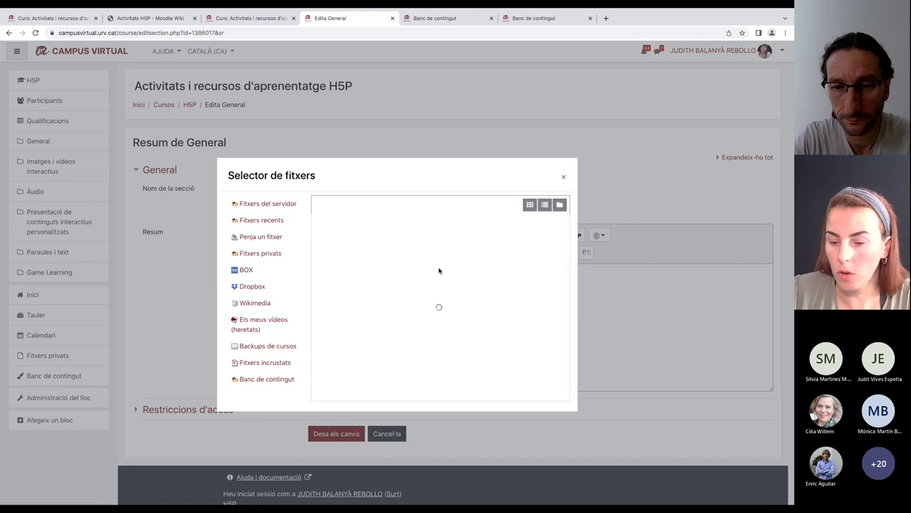
{"action": "left_click", "coordinate": [255, 382]}
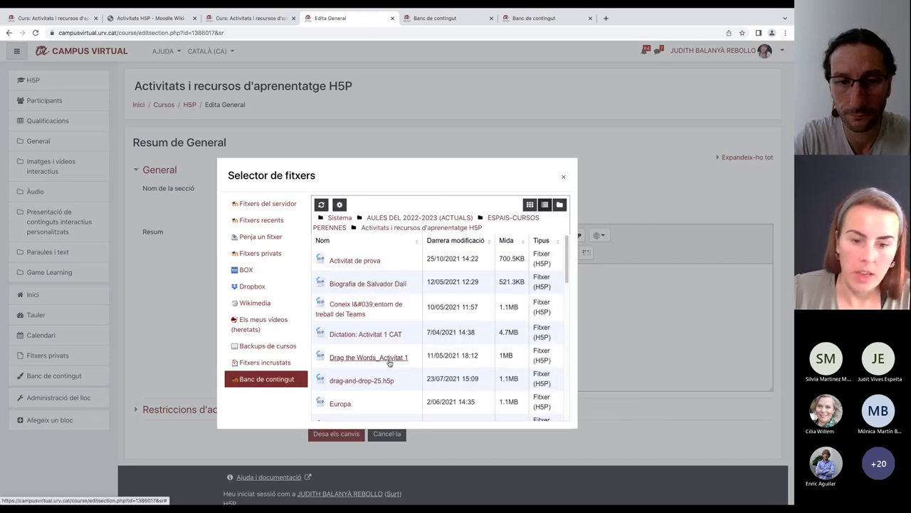
{"action": "scroll", "coordinate": [436, 356], "scroll_direction": "down", "scroll_amount": 5}
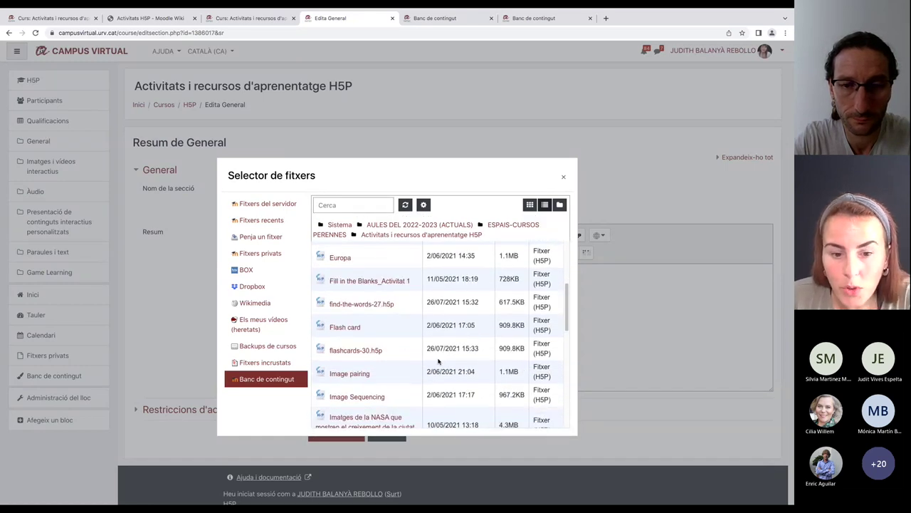
{"action": "scroll", "coordinate": [438, 361], "scroll_direction": "down", "scroll_amount": 3}
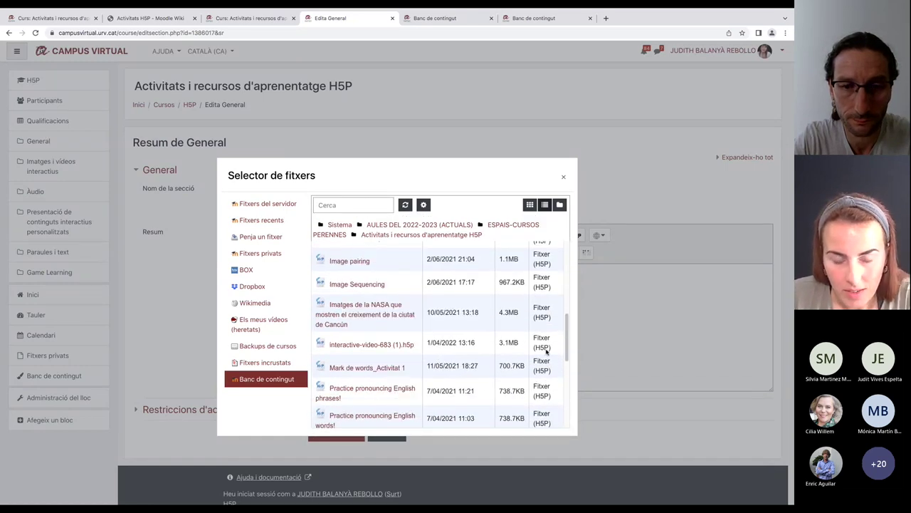
{"action": "left_click_drag", "start_coordinate": [568, 346], "coordinate": [568, 363]}
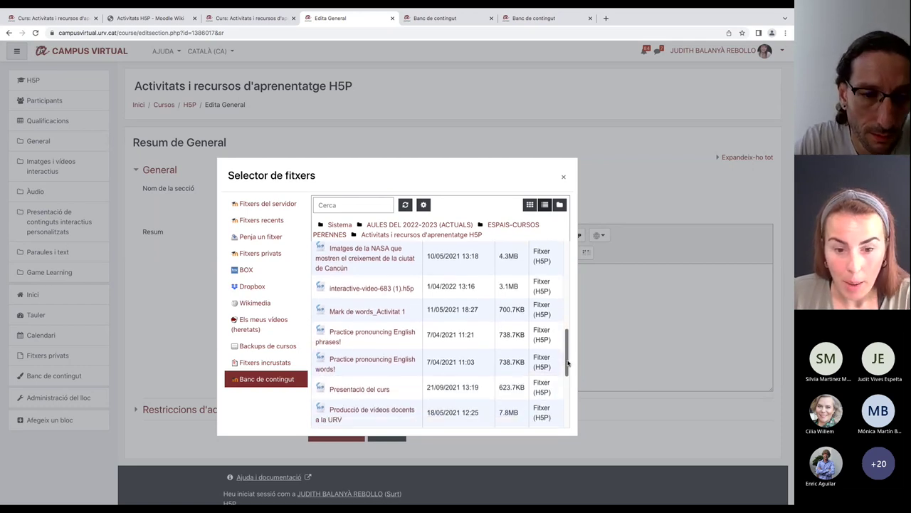
{"action": "left_click", "coordinate": [350, 391]}
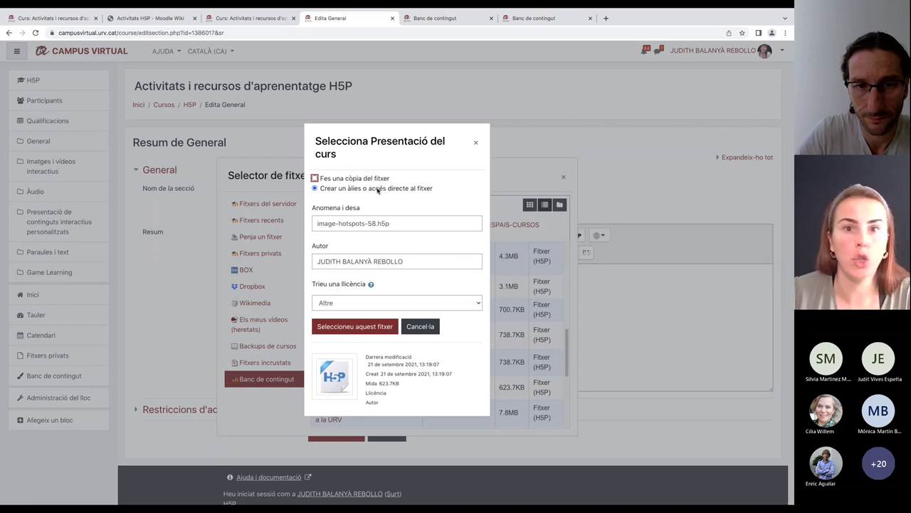
{"action": "left_click", "coordinate": [368, 331]}
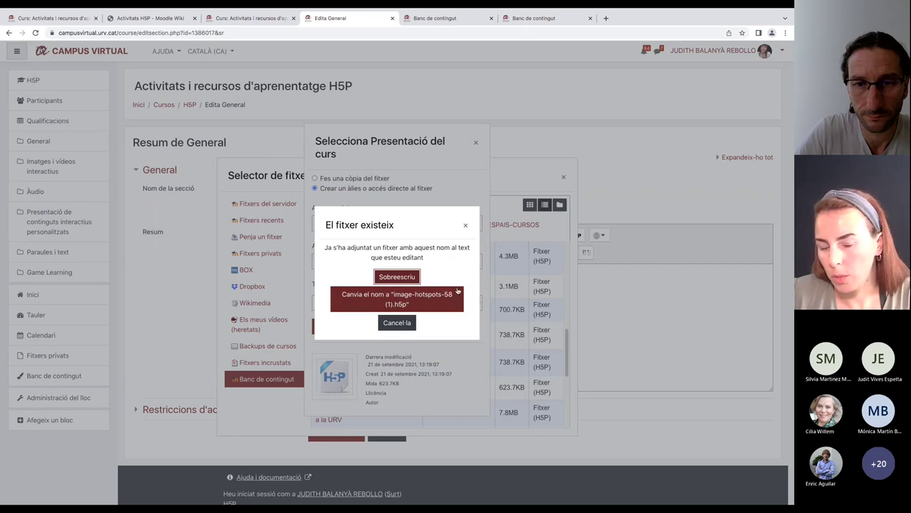
{"action": "left_click", "coordinate": [399, 277]}
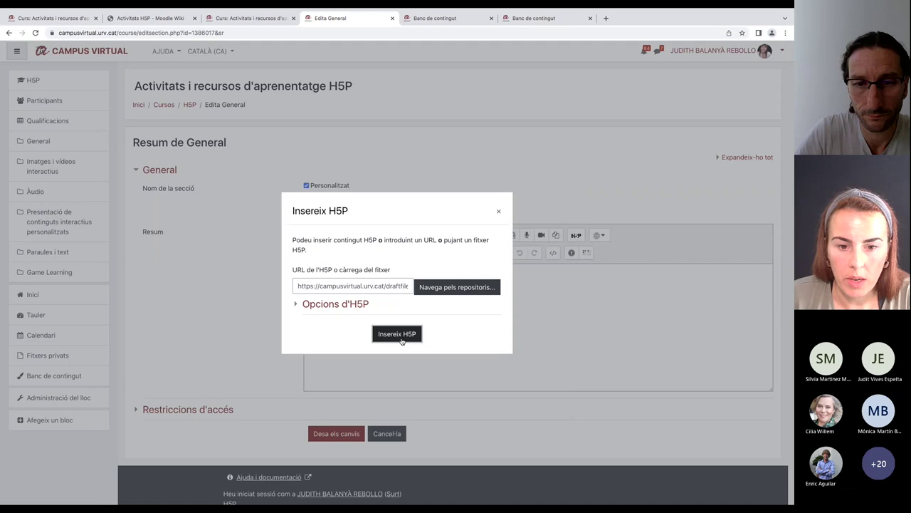
Insert the chosen H5P content into the General section's summary and save the changes.
{"action": "left_click", "coordinate": [400, 340]}
{"action": "scroll", "coordinate": [478, 321], "scroll_direction": "down", "scroll_amount": 2}
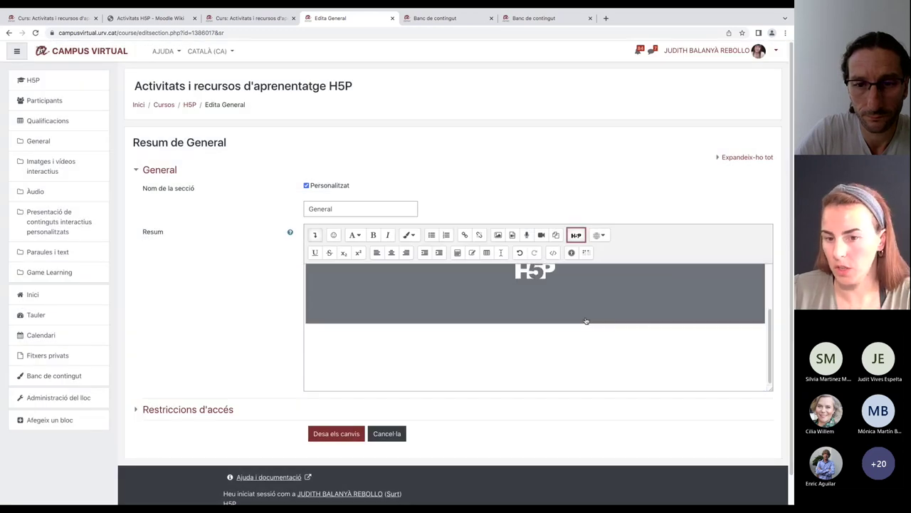
{"action": "left_click", "coordinate": [332, 436]}
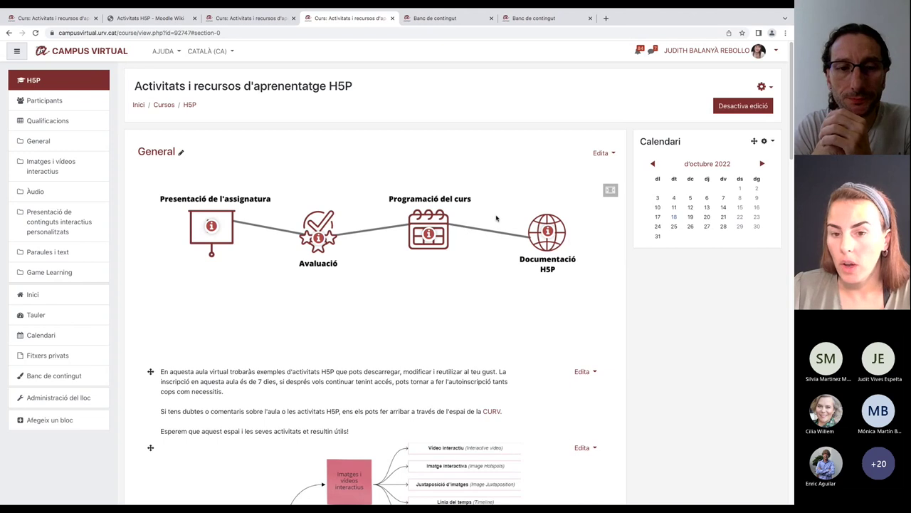
View the "Presentació de l'assignatura" and "Avaluació" hotspots of the image embedded in the General section.
{"action": "left_click", "coordinate": [212, 226]}
{"action": "scroll", "coordinate": [436, 245], "scroll_direction": "down", "scroll_amount": 3}
{"action": "scroll", "coordinate": [436, 244], "scroll_direction": "down", "scroll_amount": 3}
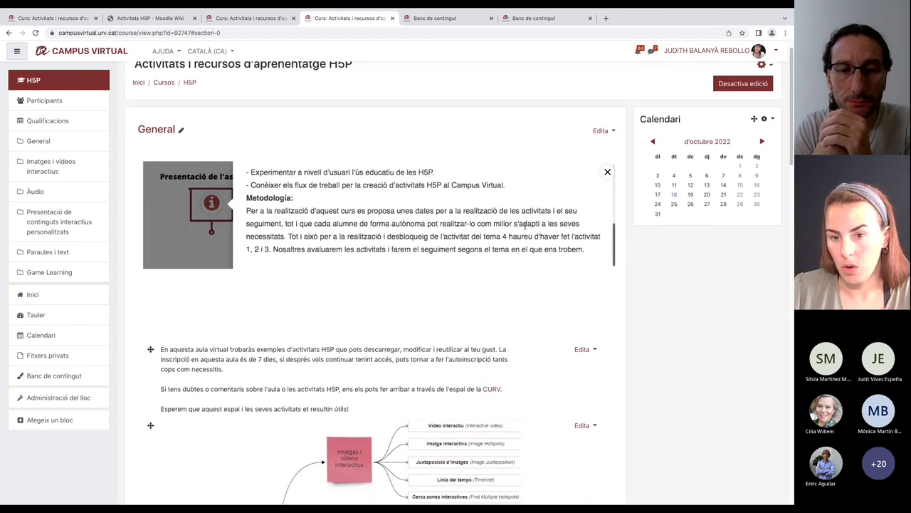
{"action": "left_click", "coordinate": [608, 173]}
{"action": "left_click", "coordinate": [318, 215]}
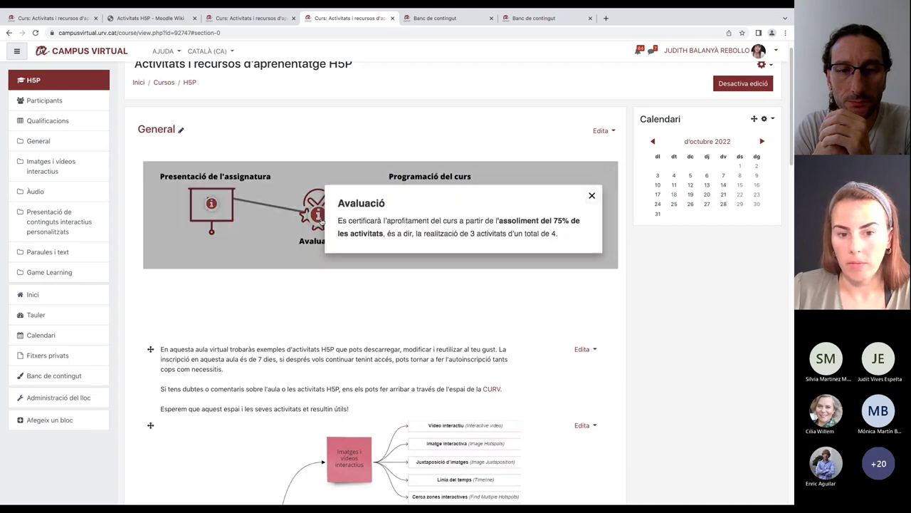
Show the embedded image full screen and view its "Documentació H5P" and "Programació del curs" hotspots.
{"action": "left_click", "coordinate": [607, 195]}
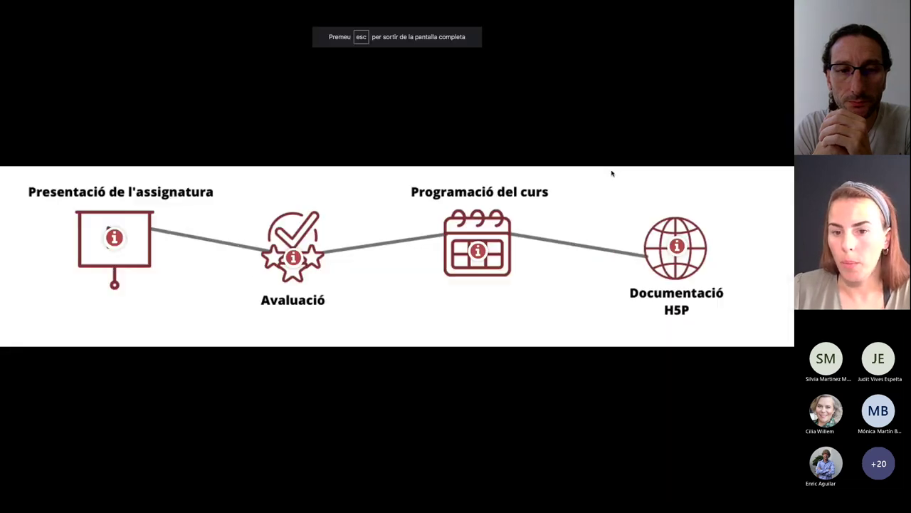
{"action": "left_click", "coordinate": [611, 172]}
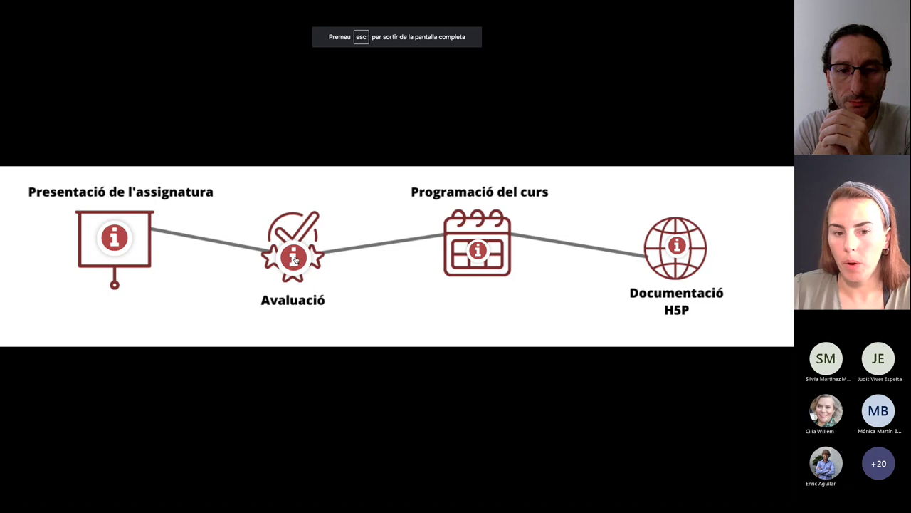
{"action": "left_click", "coordinate": [677, 247]}
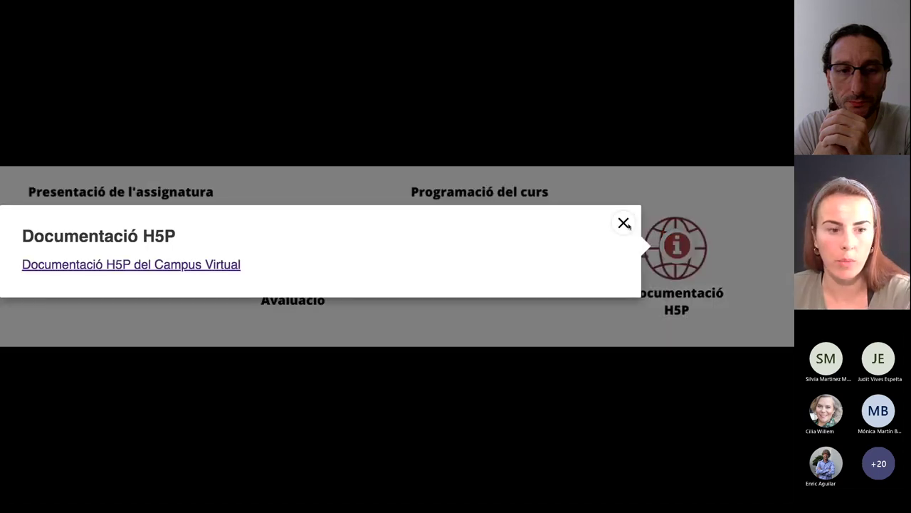
{"action": "left_click", "coordinate": [623, 222]}
{"action": "left_click", "coordinate": [469, 249]}
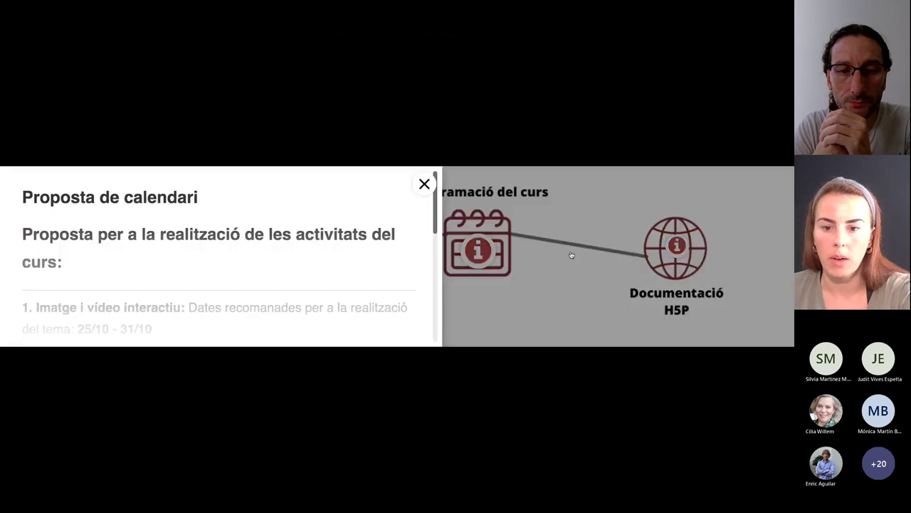
{"action": "scroll", "coordinate": [359, 259], "scroll_direction": "down", "scroll_amount": 5}
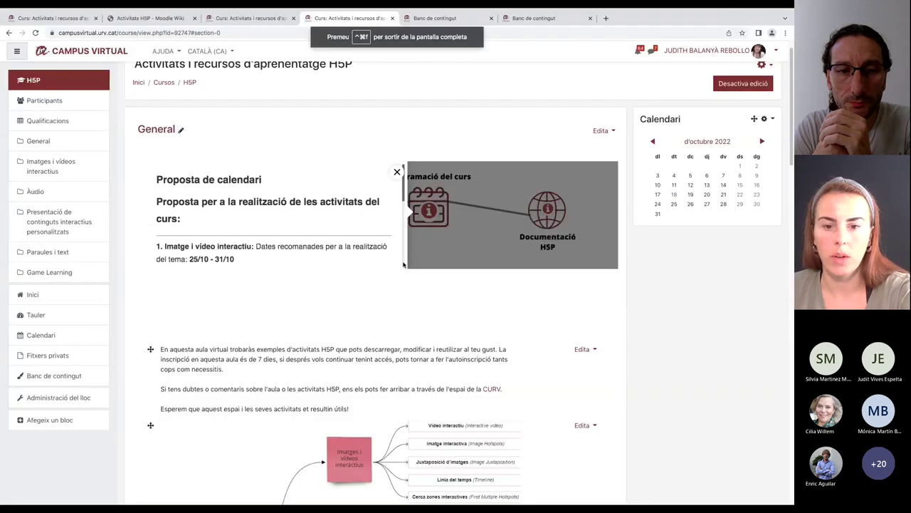
{"action": "left_click", "coordinate": [424, 183]}
Examine the sections and H5P activities of the course page, from General through Game Learning.
{"action": "scroll", "coordinate": [644, 292], "scroll_direction": "down", "scroll_amount": 1}
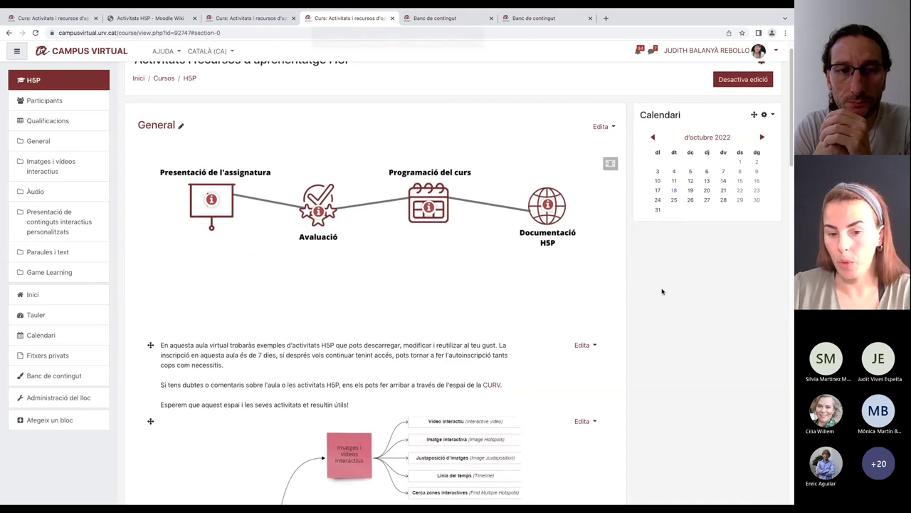
{"action": "scroll", "coordinate": [662, 292], "scroll_direction": "down", "scroll_amount": 3}
{"action": "scroll", "coordinate": [661, 289], "scroll_direction": "down", "scroll_amount": 6}
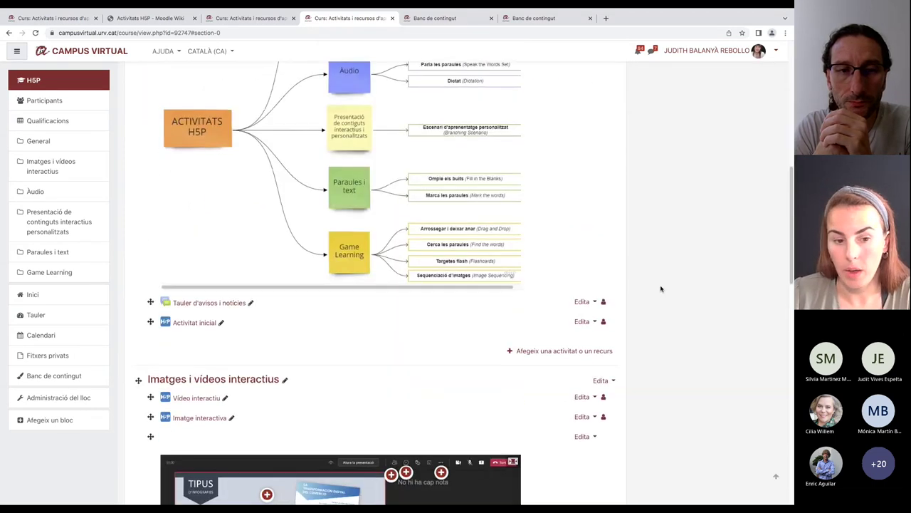
{"action": "scroll", "coordinate": [658, 280], "scroll_direction": "down", "scroll_amount": 6}
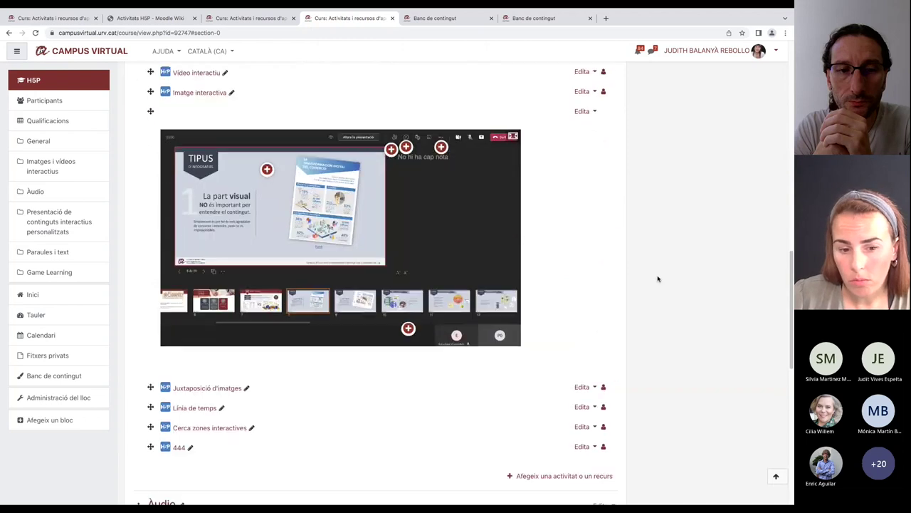
{"action": "scroll", "coordinate": [658, 279], "scroll_direction": "down", "scroll_amount": 4}
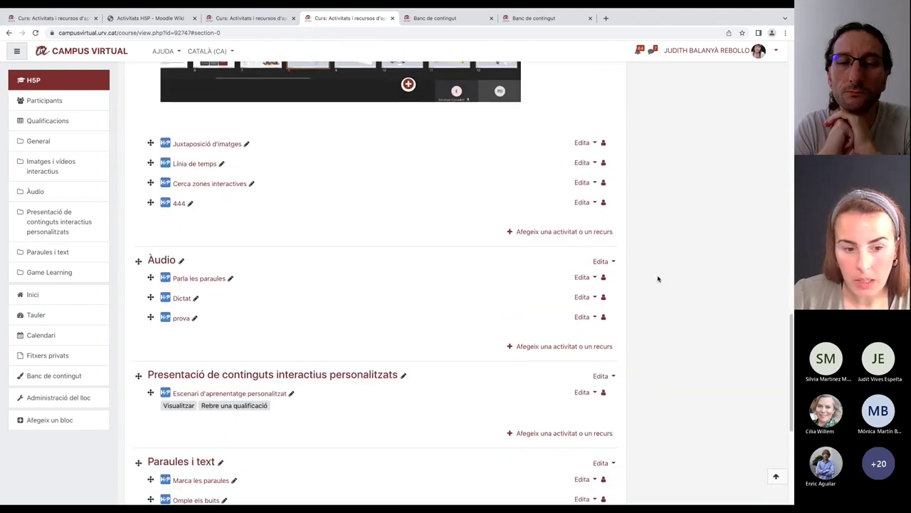
{"action": "scroll", "coordinate": [658, 278], "scroll_direction": "down", "scroll_amount": 2}
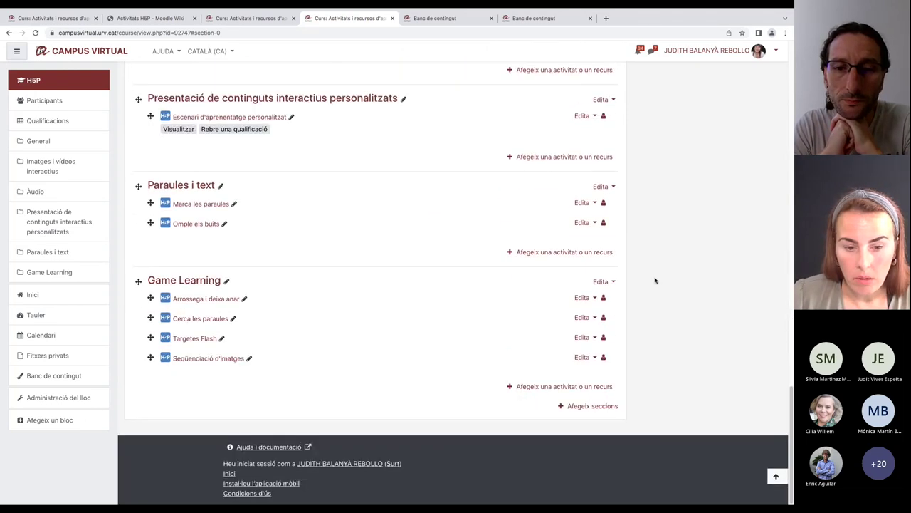
{"action": "key", "text": "Home"}
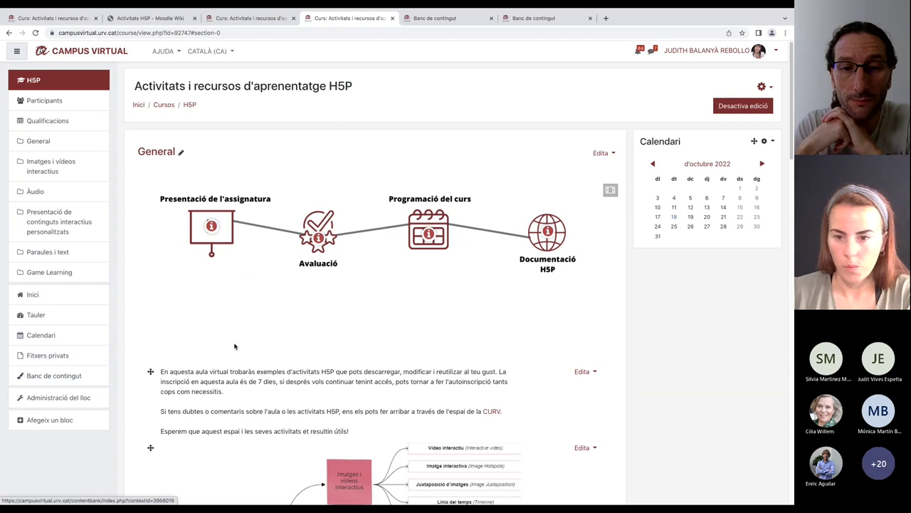
View the activity and resource types, including H5P, that can be added to the General section.
{"action": "scroll", "coordinate": [396, 386], "scroll_direction": "down", "scroll_amount": 4}
{"action": "scroll", "coordinate": [575, 266], "scroll_direction": "up", "scroll_amount": 4}
{"action": "scroll", "coordinate": [576, 266], "scroll_direction": "down", "scroll_amount": 6}
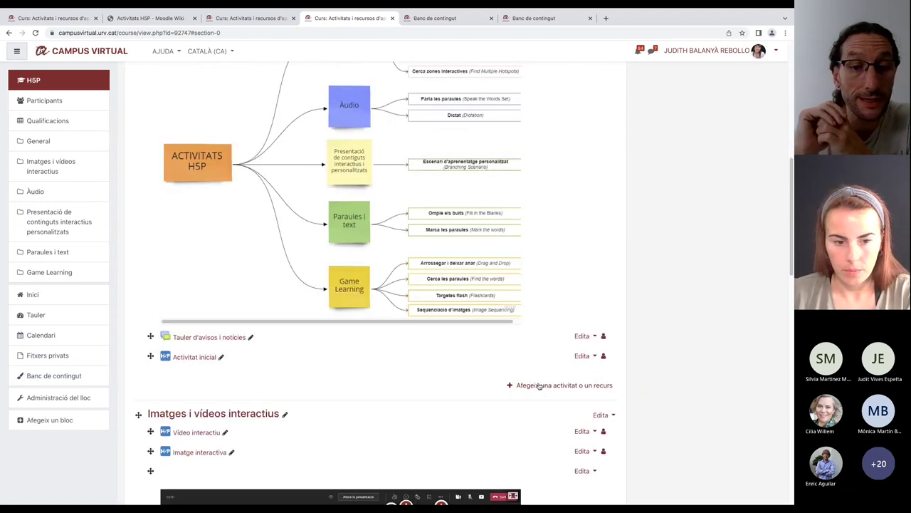
{"action": "left_click", "coordinate": [541, 385]}
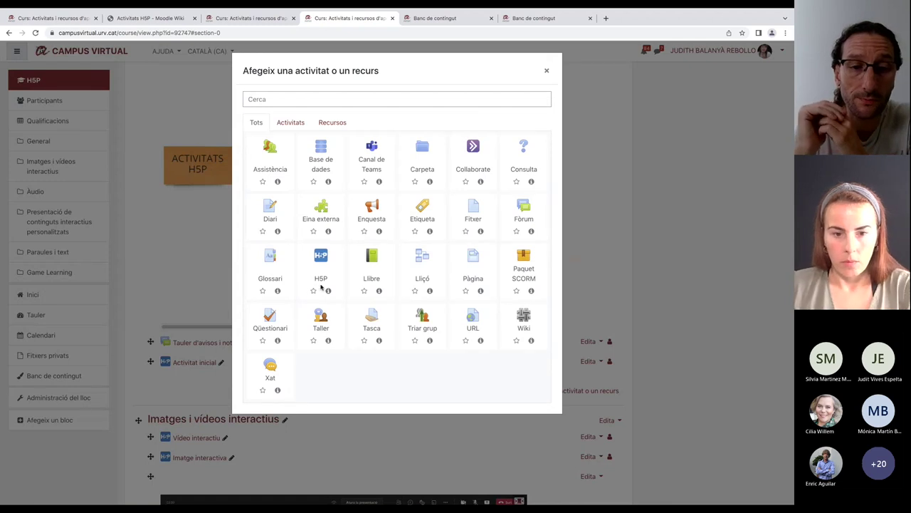
{"action": "left_click", "coordinate": [546, 71]}
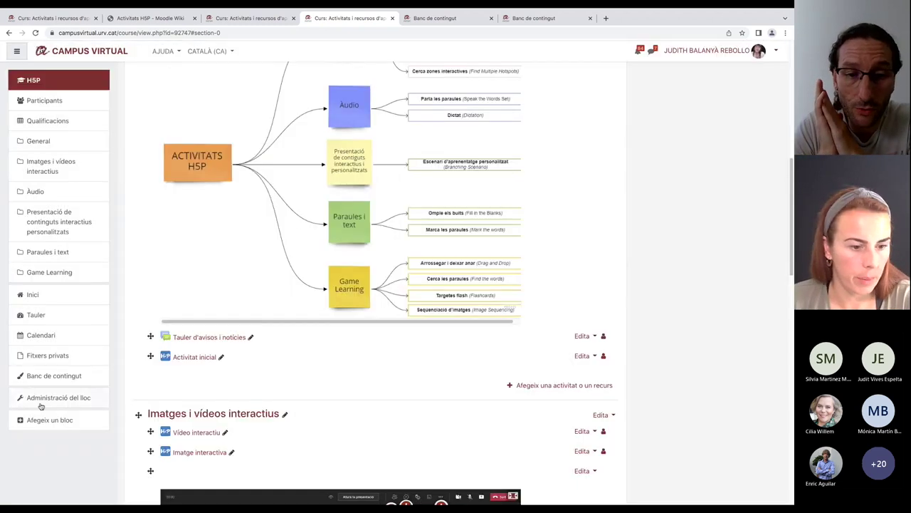
Open the course's content bank and view the form for uploading H5P files.
{"action": "left_click", "coordinate": [48, 382]}
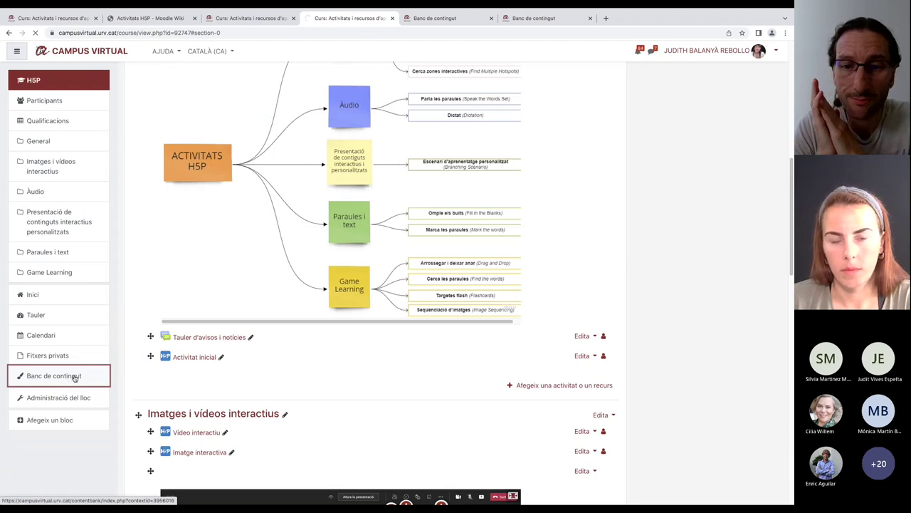
{"action": "left_click", "coordinate": [454, 21]}
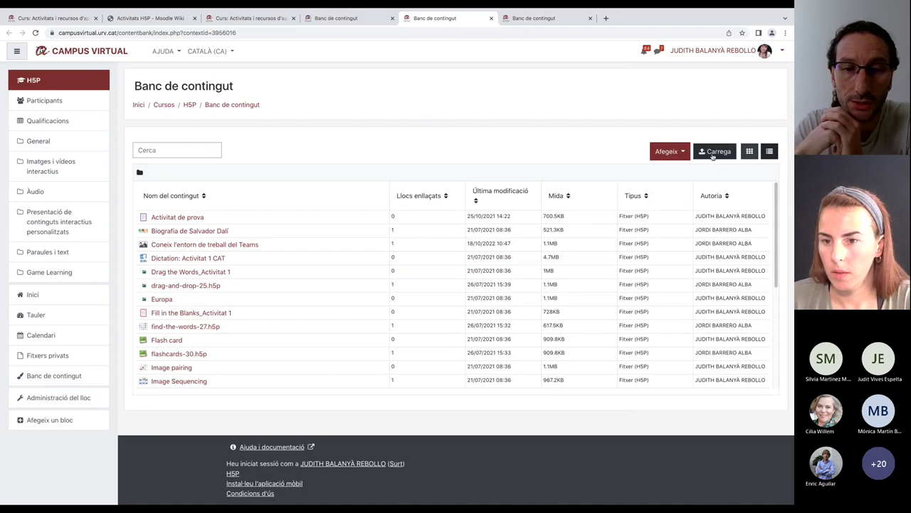
{"action": "left_click", "coordinate": [714, 153]}
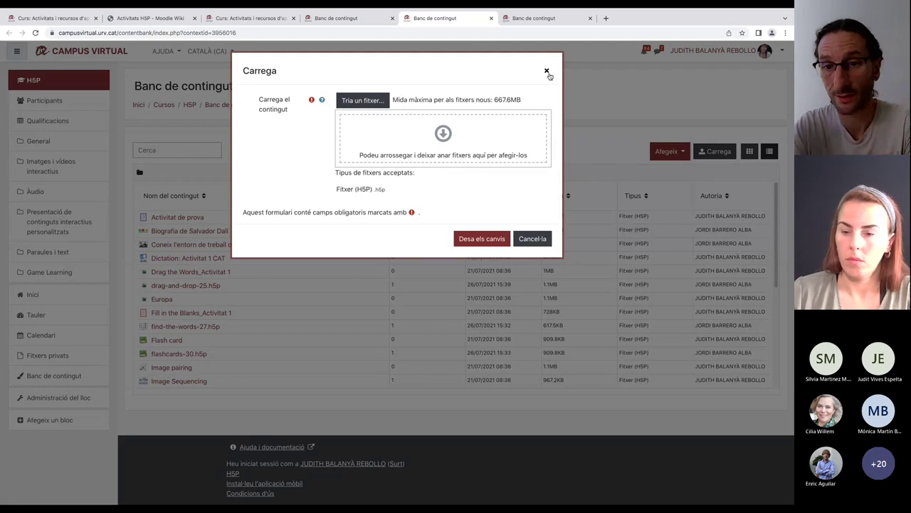
{"action": "left_click", "coordinate": [546, 72]}
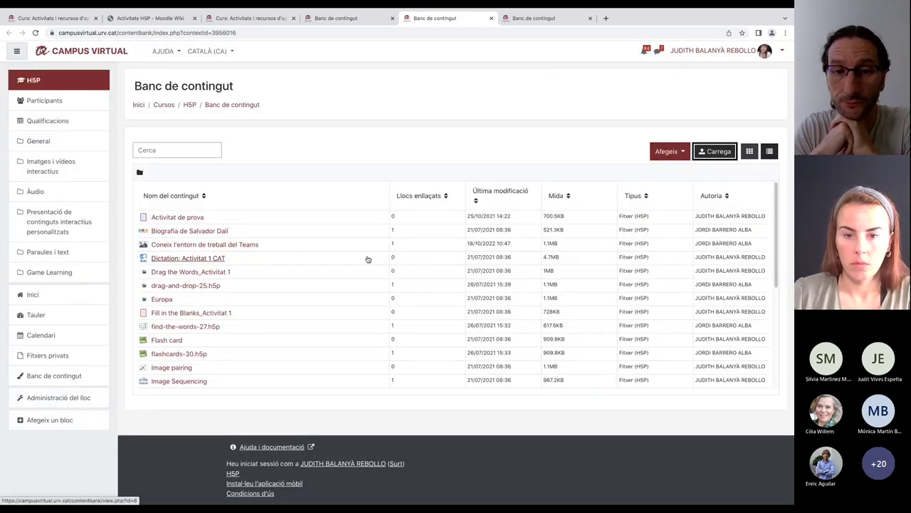
View "Activitat de prova" and its management options, including the download option, and return to the content bank list.
{"action": "left_click", "coordinate": [198, 218]}
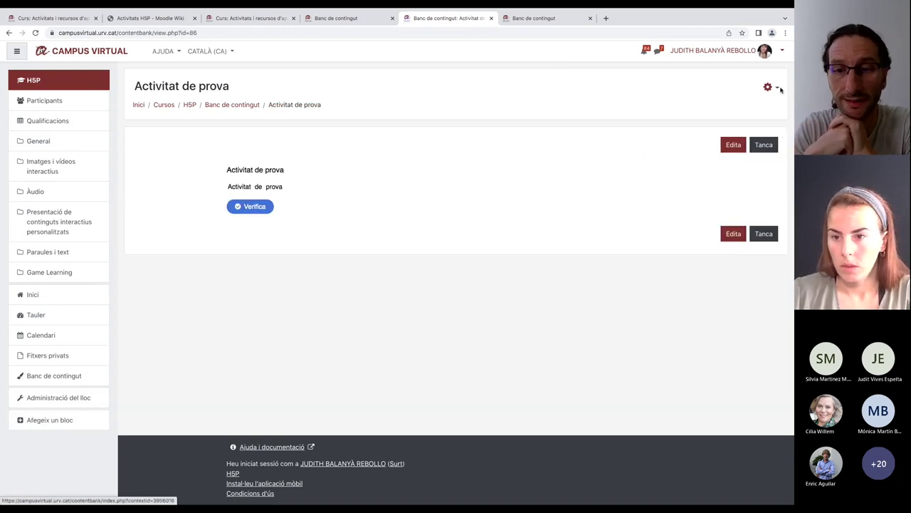
{"action": "left_click", "coordinate": [779, 88]}
{"action": "left_click", "coordinate": [557, 96]}
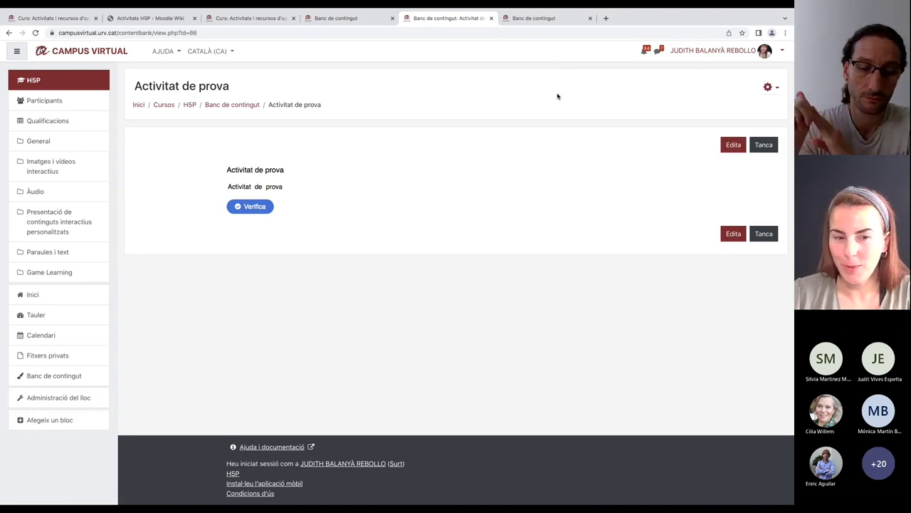
{"action": "left_click", "coordinate": [778, 88]}
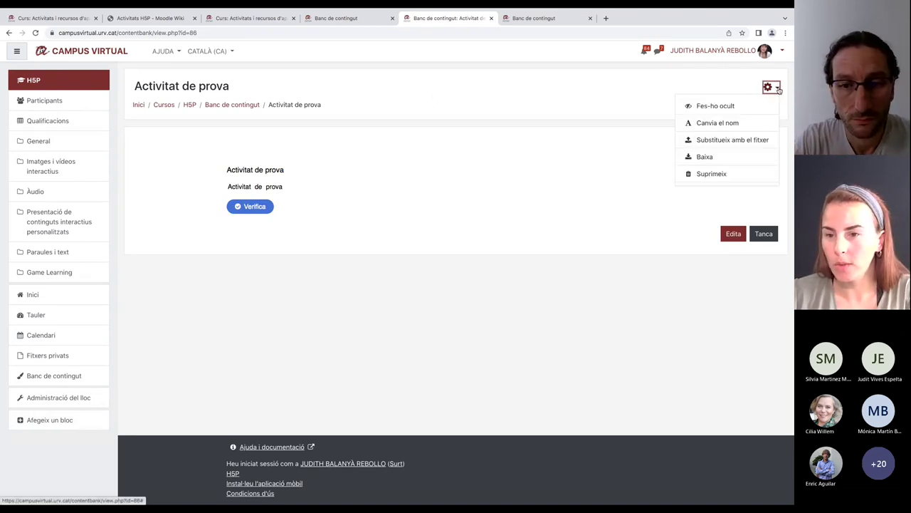
{"action": "left_click", "coordinate": [705, 158]}
{"action": "left_click", "coordinate": [227, 106]}
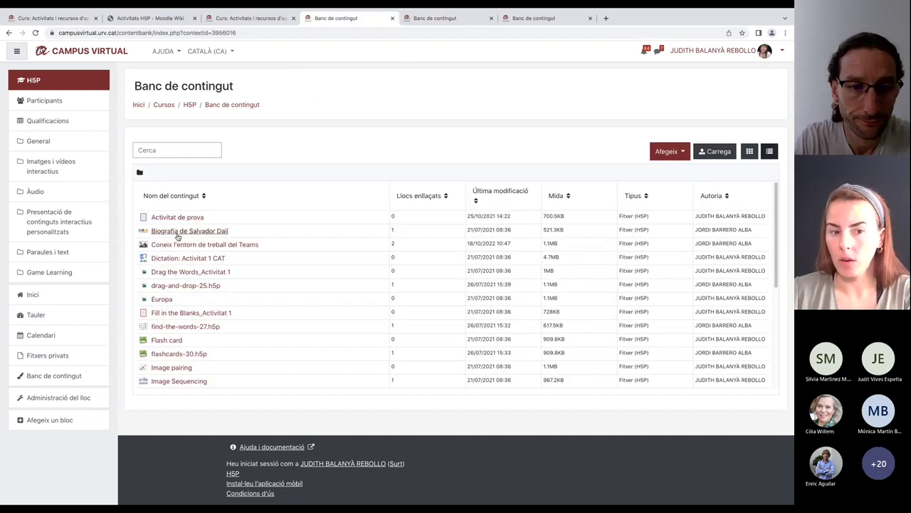
Download the "Biografia de Salvador Dalí" content from the content bank as an H5P file.
{"action": "left_click", "coordinate": [190, 235]}
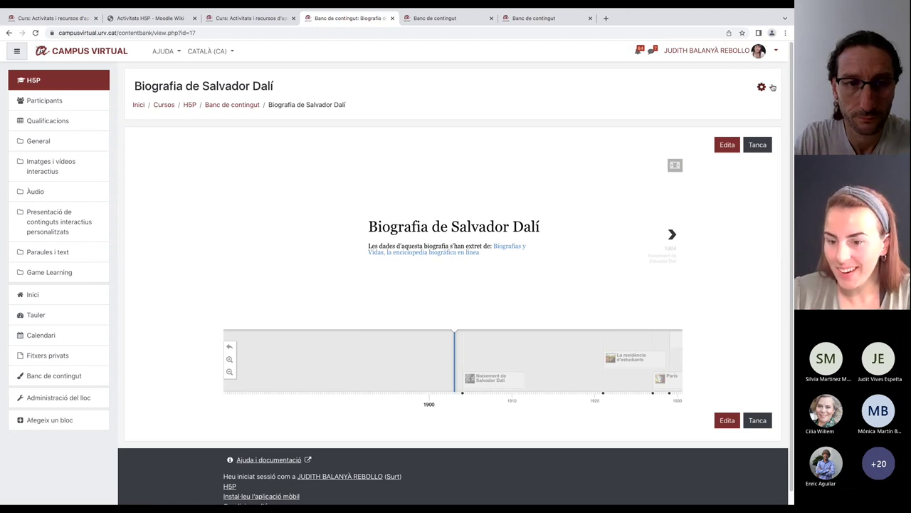
{"action": "left_click", "coordinate": [764, 87]}
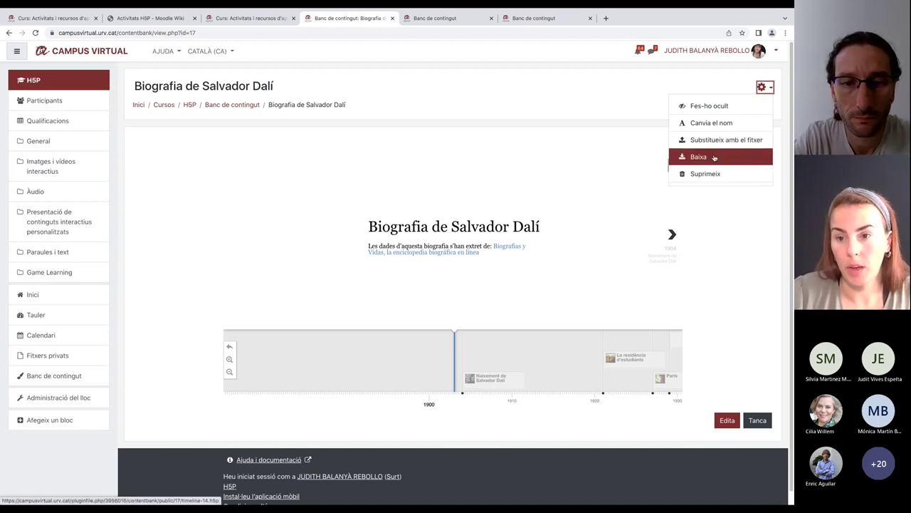
{"action": "left_click", "coordinate": [700, 156]}
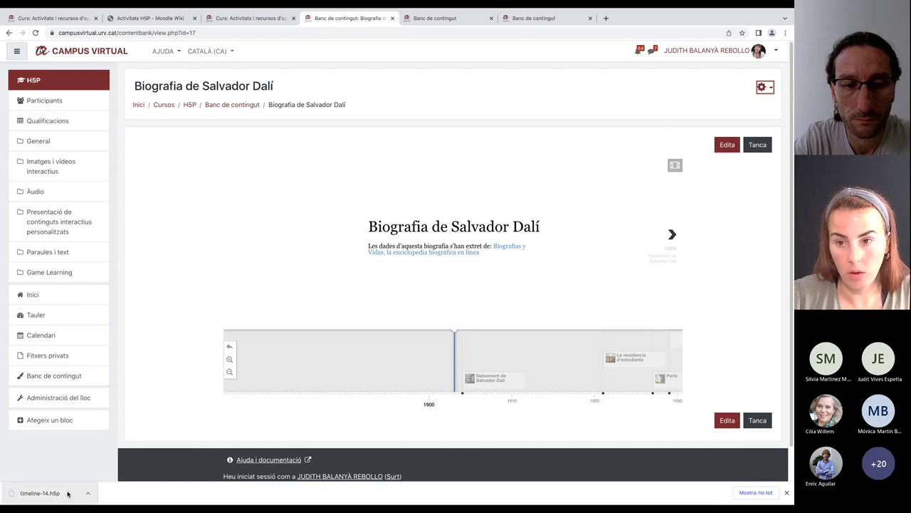
Upload the downloaded timeline-14.h5p file to the course's content bank and save it.
{"action": "left_click", "coordinate": [425, 19]}
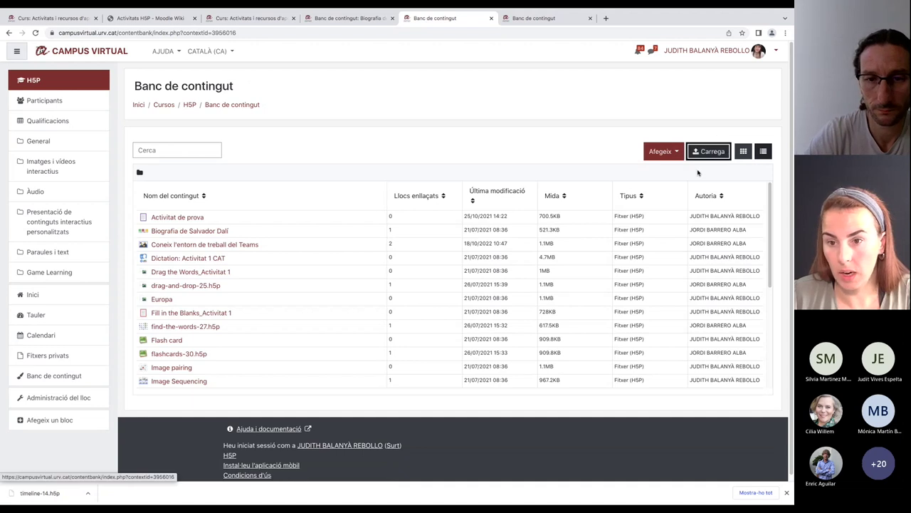
{"action": "left_click", "coordinate": [715, 151]}
{"action": "left_click_drag", "start_coordinate": [42, 493], "coordinate": [391, 155]}
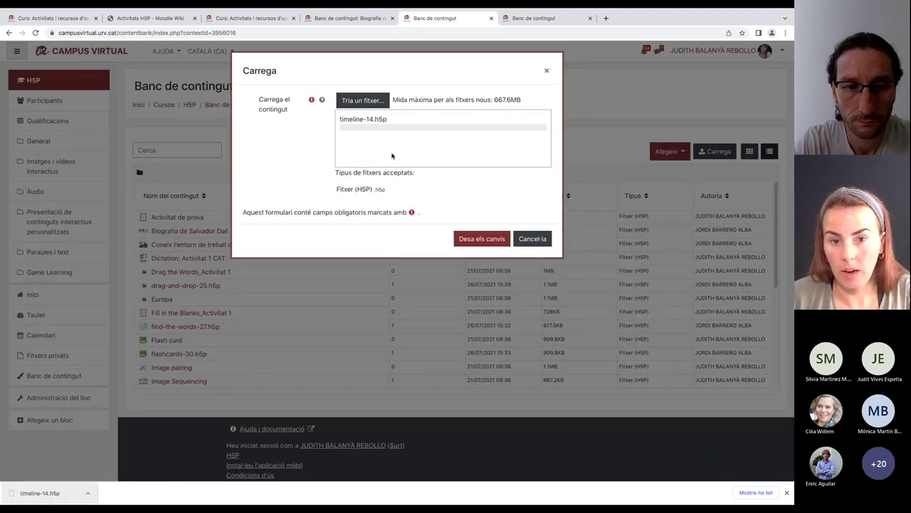
{"action": "left_click", "coordinate": [463, 241]}
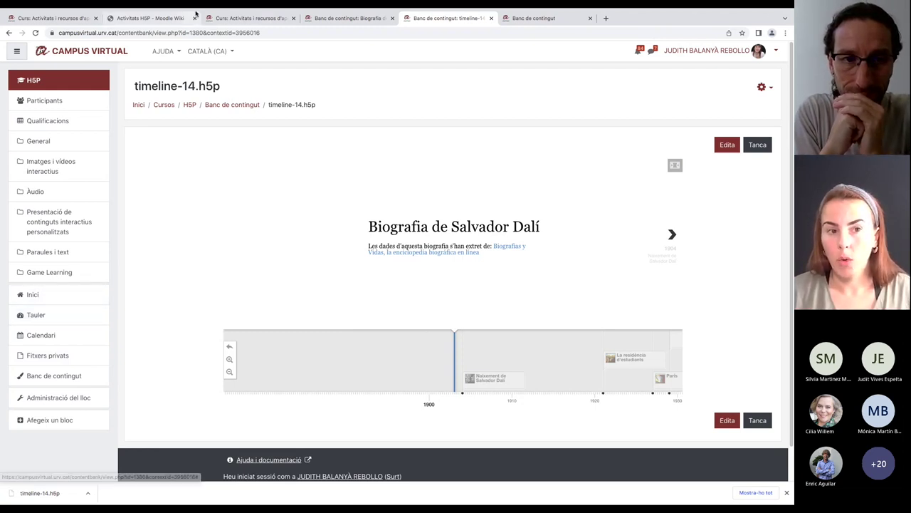
Examine the "Activitats H5P" wiki page, from its table of contents to the instructions for creating, publishing and accessing H5P activities.
{"action": "left_click", "coordinate": [148, 18]}
{"action": "scroll", "coordinate": [427, 284], "scroll_direction": "up", "scroll_amount": 15}
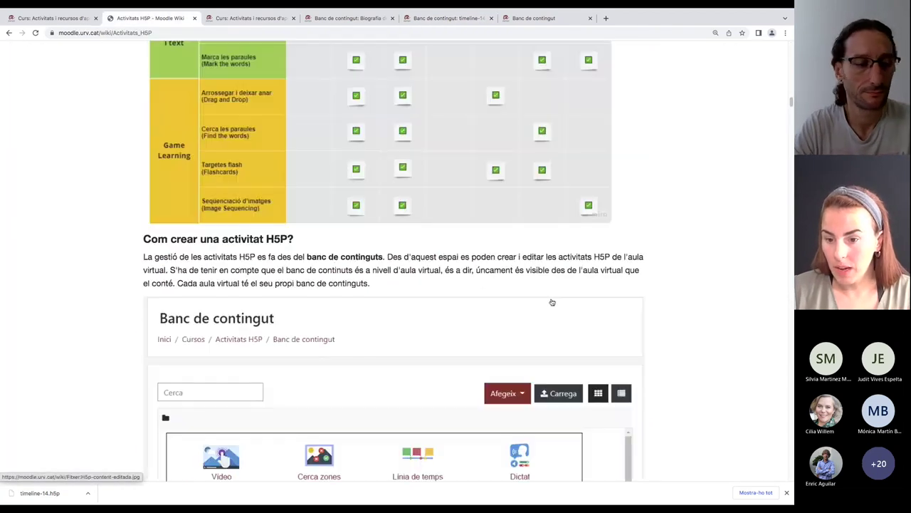
{"action": "scroll", "coordinate": [530, 305], "scroll_direction": "down", "scroll_amount": 5}
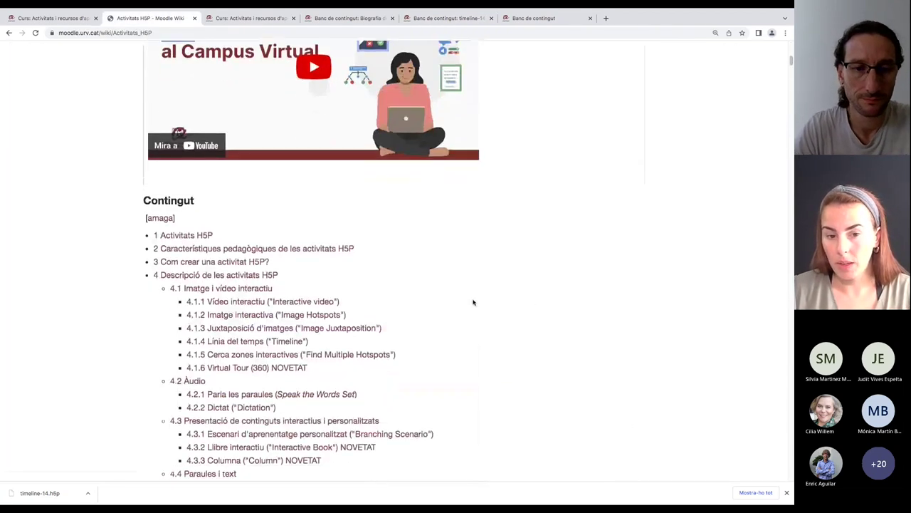
{"action": "scroll", "coordinate": [366, 339], "scroll_direction": "down", "scroll_amount": 1}
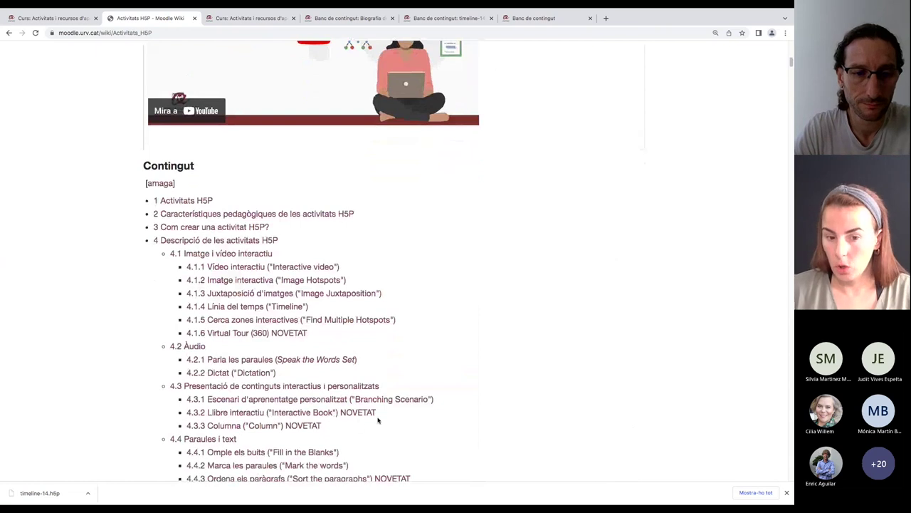
{"action": "scroll", "coordinate": [380, 416], "scroll_direction": "down", "scroll_amount": 10}
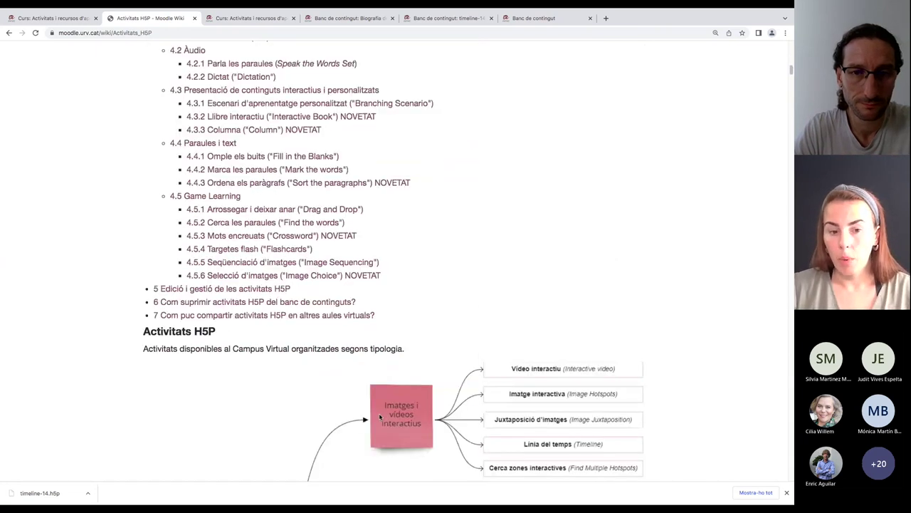
{"action": "scroll", "coordinate": [360, 417], "scroll_direction": "down", "scroll_amount": 15}
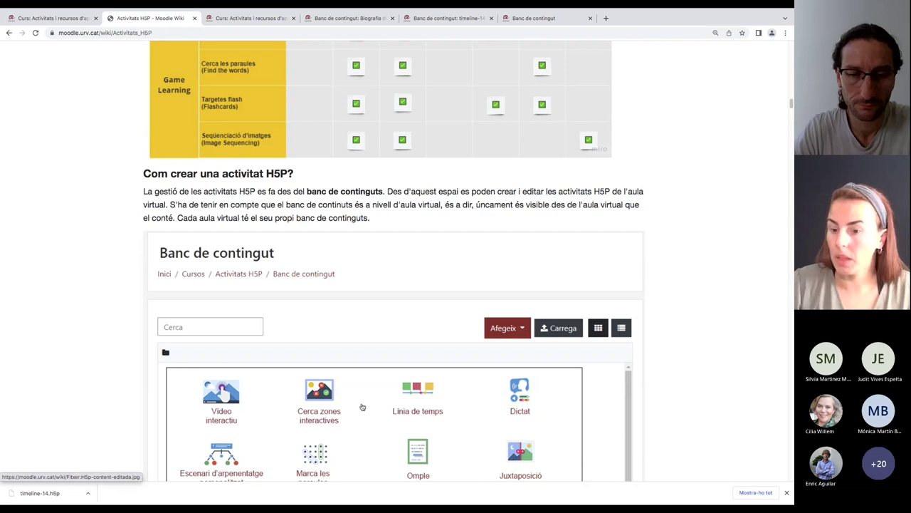
{"action": "scroll", "coordinate": [361, 406], "scroll_direction": "down", "scroll_amount": 5}
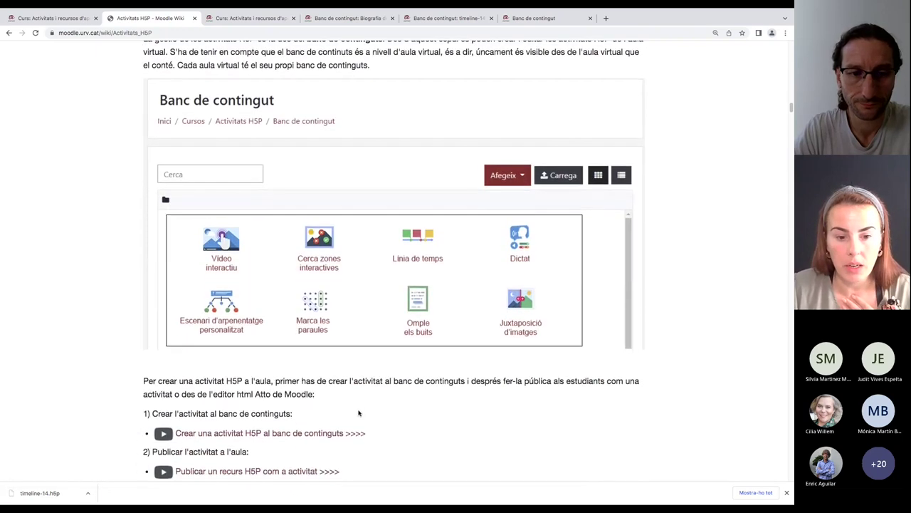
{"action": "scroll", "coordinate": [335, 356], "scroll_direction": "down", "scroll_amount": 3}
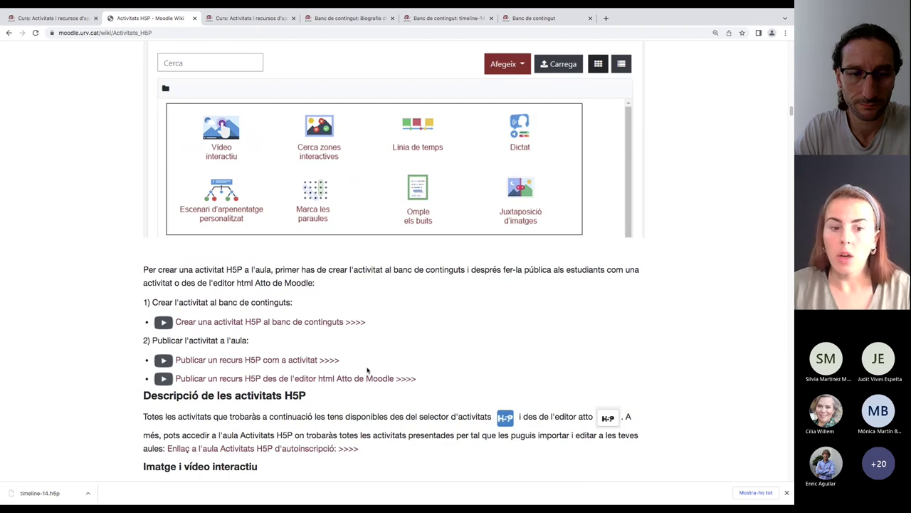
{"action": "scroll", "coordinate": [359, 371], "scroll_direction": "down", "scroll_amount": 3}
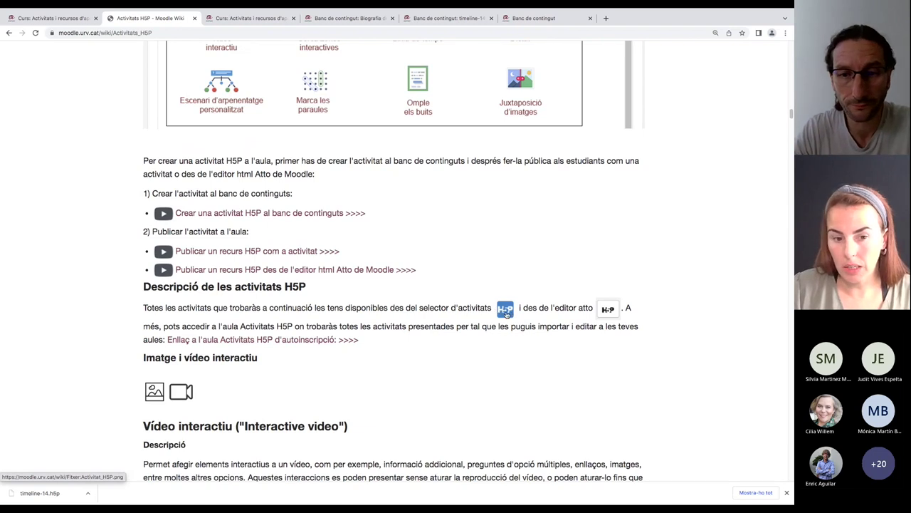
Return to the "Biografia de Salvador Dalí" content in the content bank and view its management options.
{"action": "left_click", "coordinate": [338, 18]}
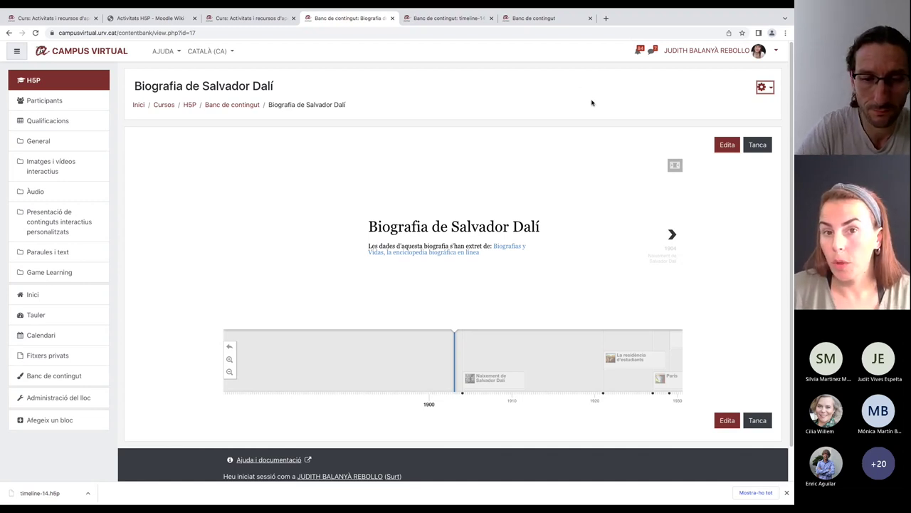
{"action": "left_click", "coordinate": [767, 93]}
{"action": "left_click", "coordinate": [407, 164]}
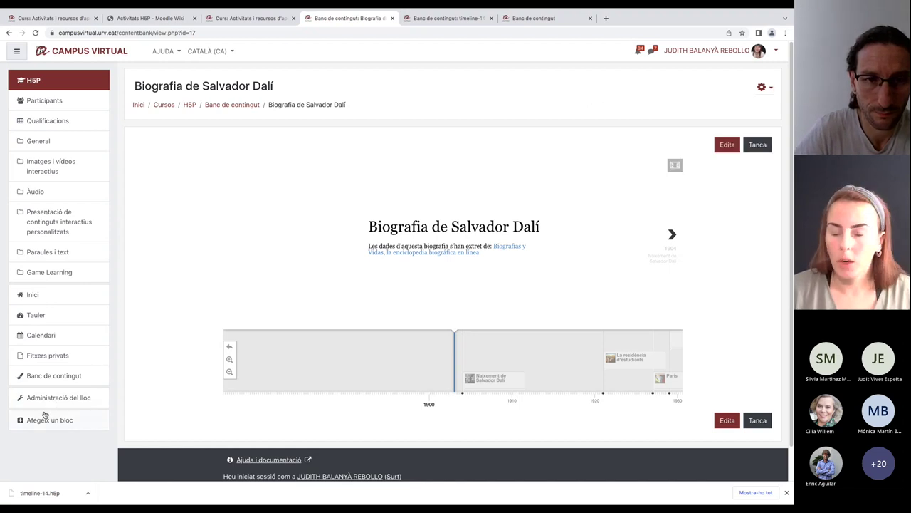